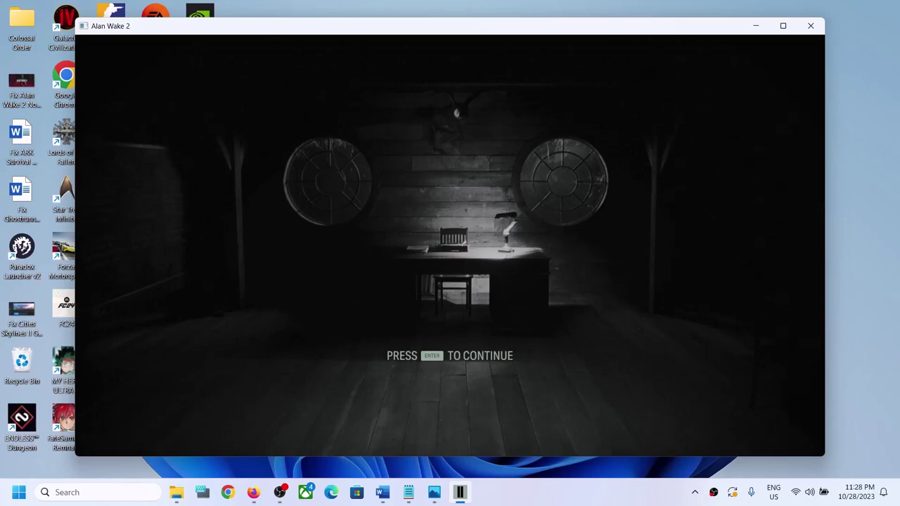
Step: Continue past the Alan Wake 2 title screen and start NEW GAME to reach the difficulty choices
key("Return")
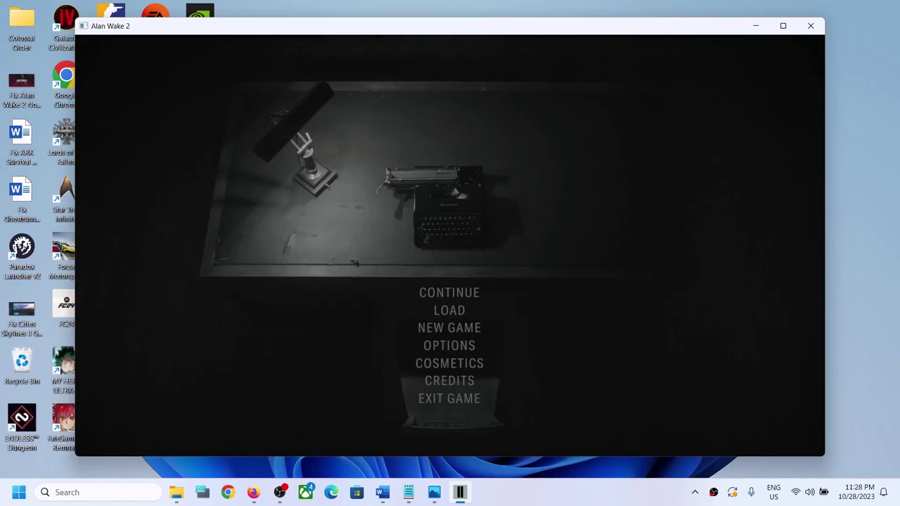
key("Down")
key("Down")
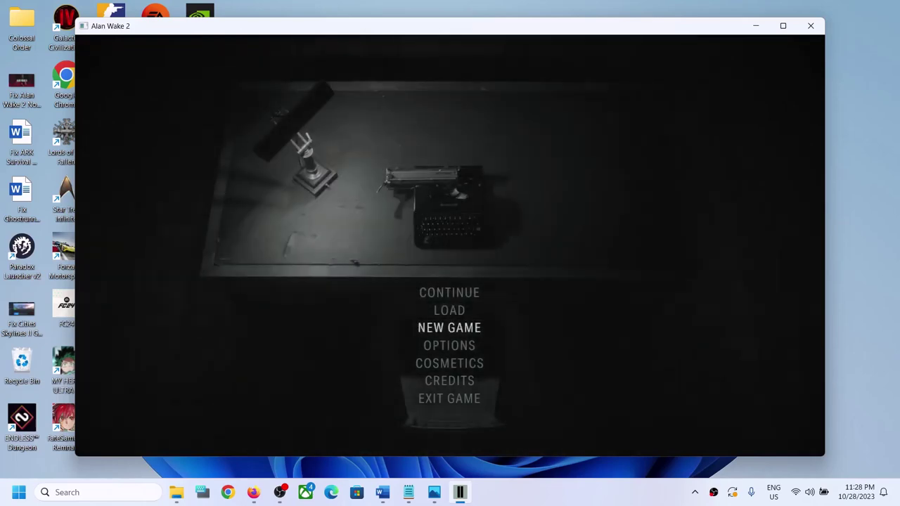
key("Return")
key("Return")
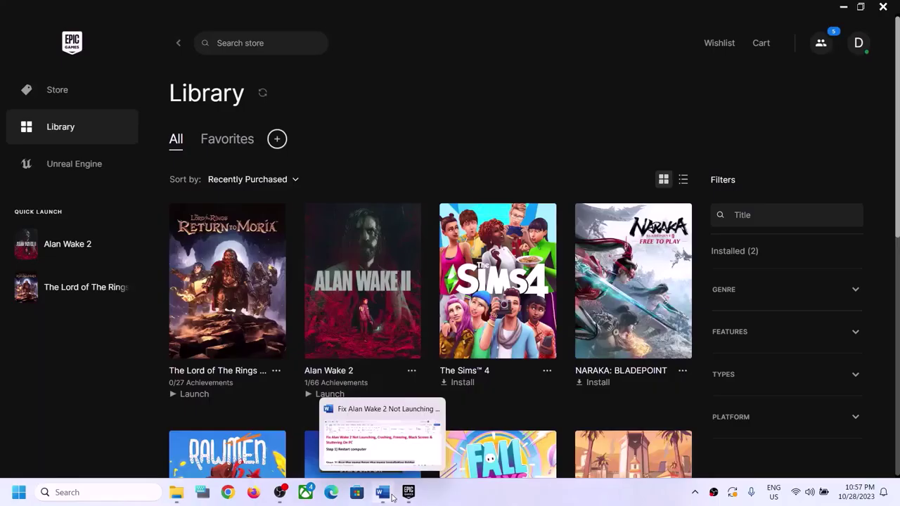
left_click(382, 493)
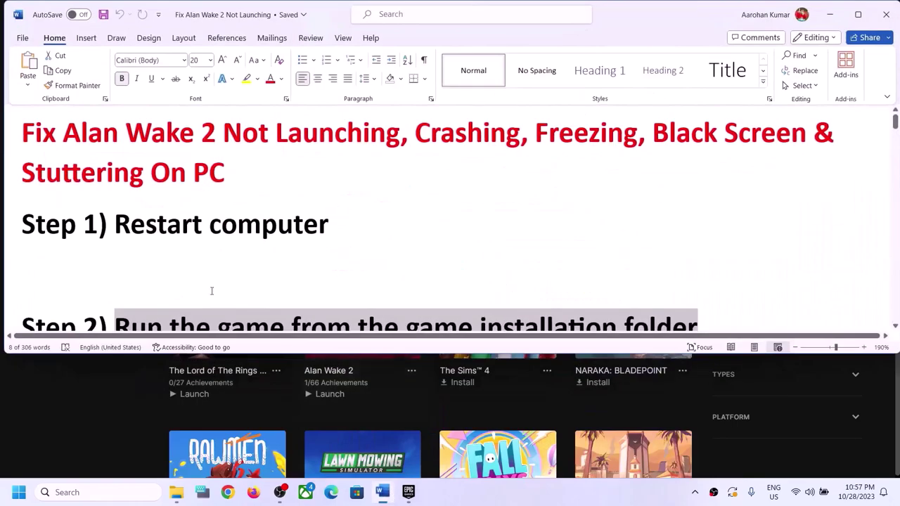
left_click(829, 10)
left_click(19, 492)
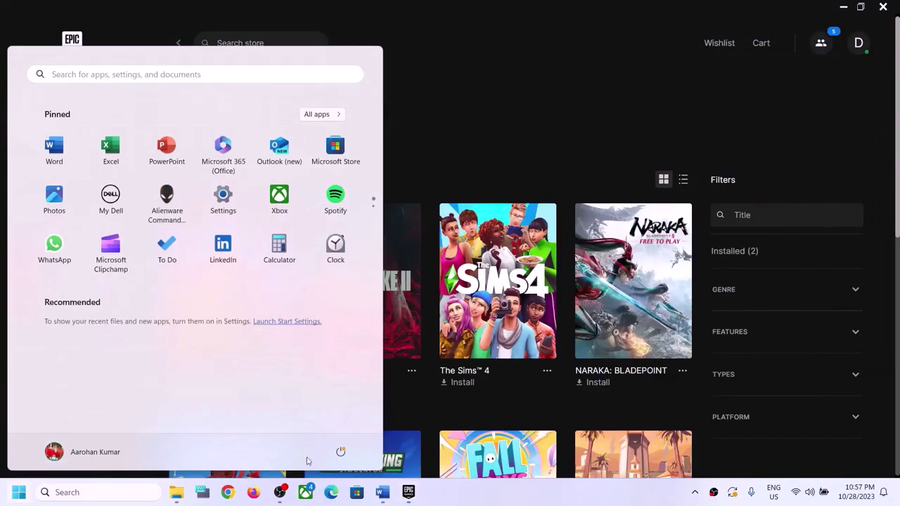
left_click(341, 452)
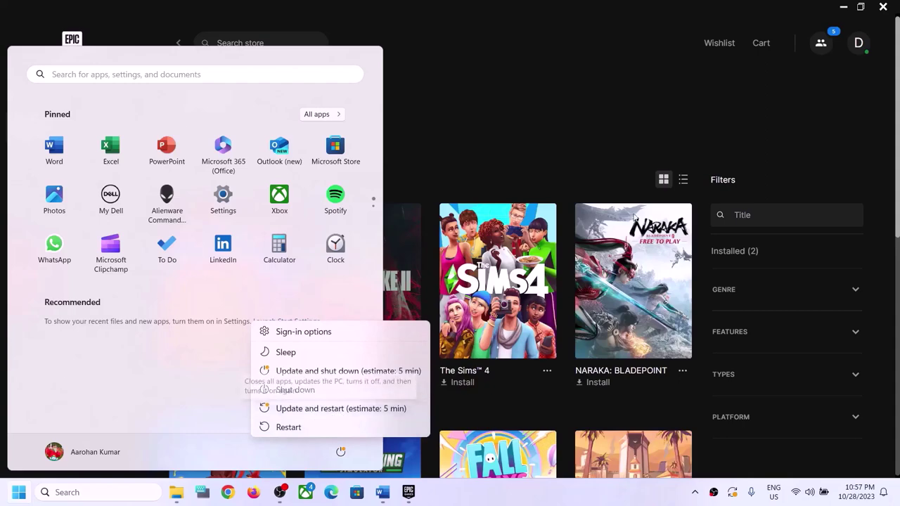
left_click(603, 105)
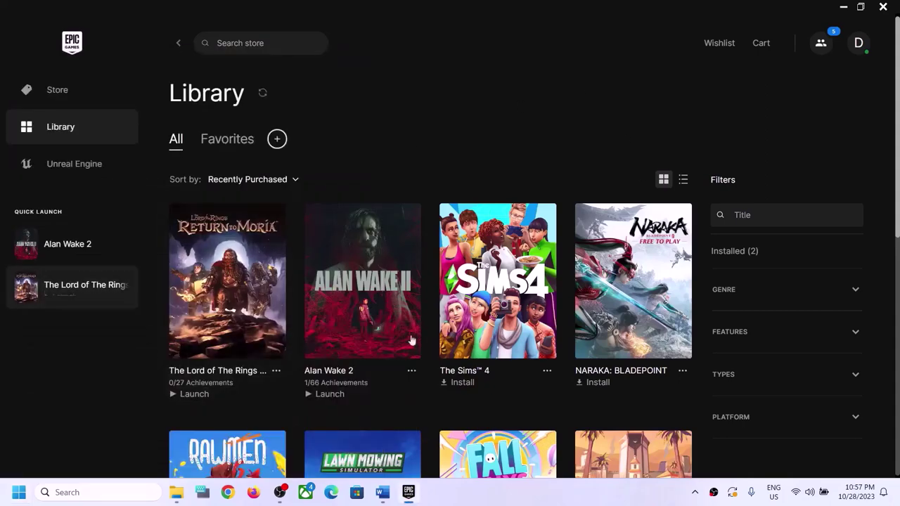
Step: Review the Word guide's step about the game installation folder, then minimize the guide
left_click(384, 501)
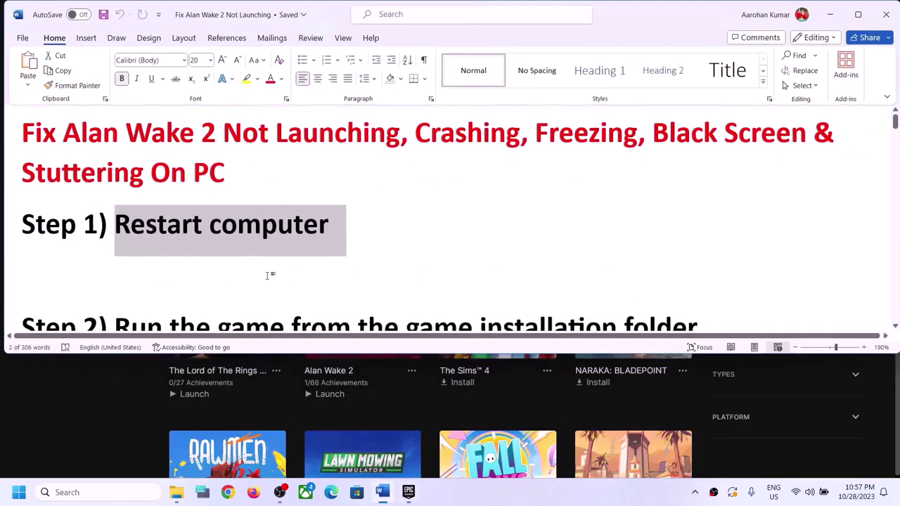
scroll(270, 277, "down", 1)
left_click_drag(131, 276, 623, 276)
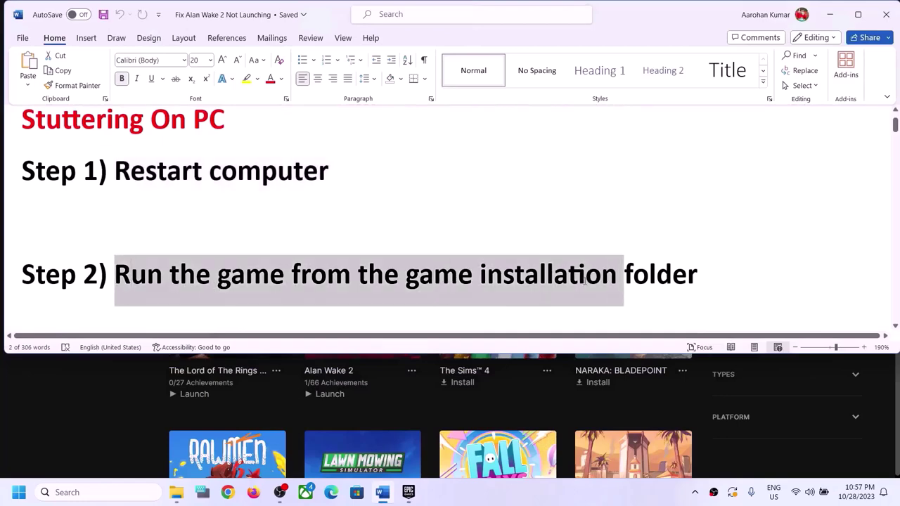
left_click(830, 14)
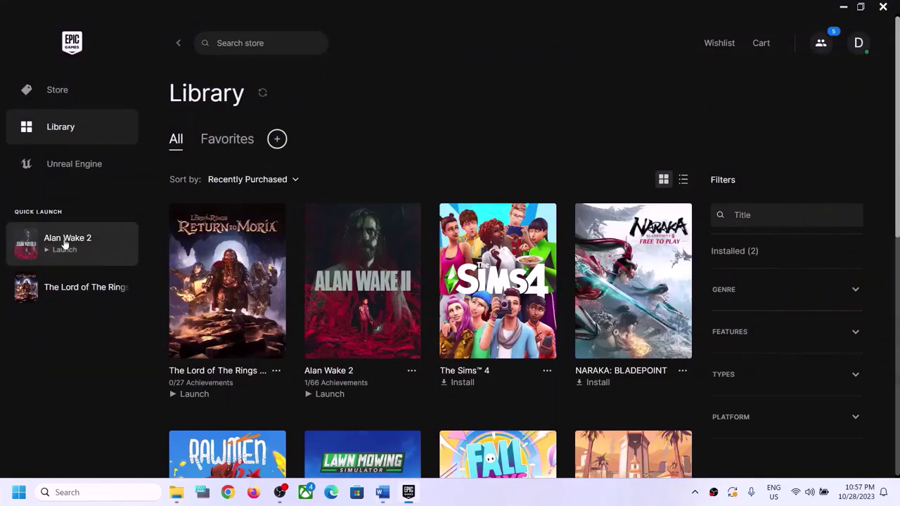
Step: Open Alan Wake 2's Manage settings in Epic Games Launcher and open its Installation folder
left_click(63, 243)
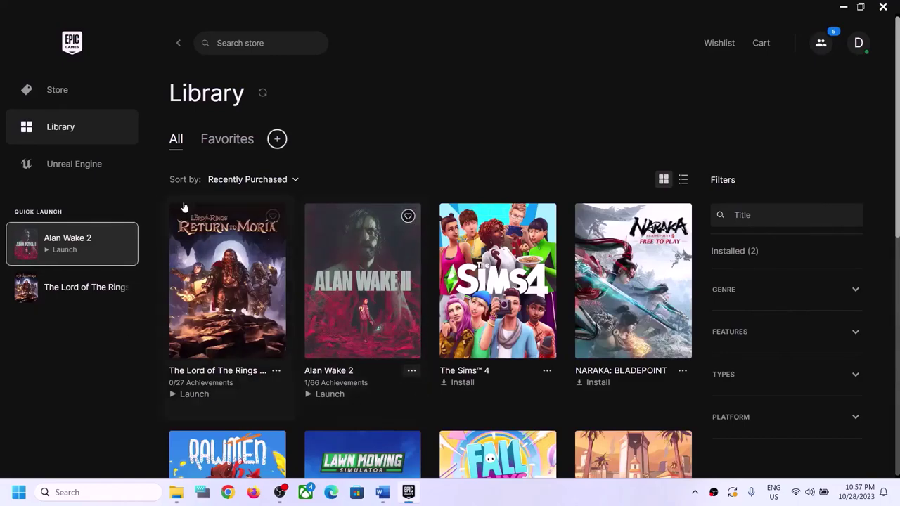
left_click(412, 371)
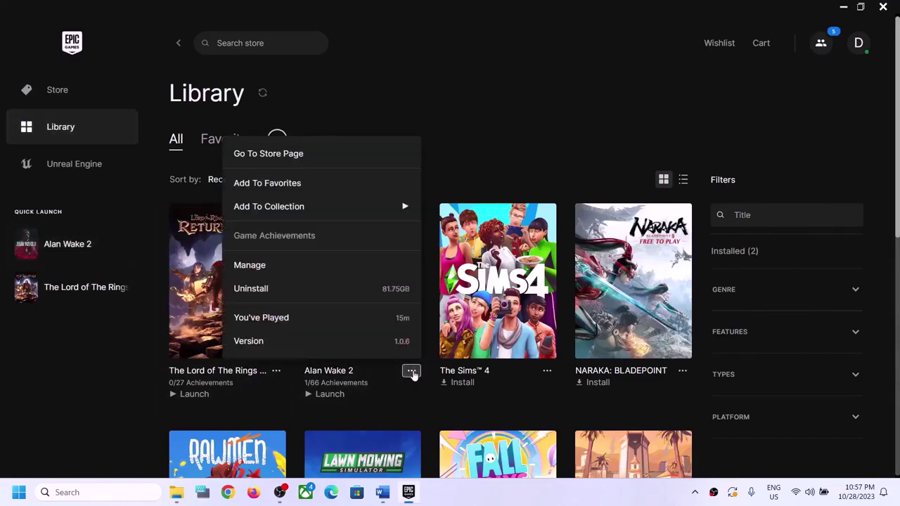
left_click(256, 266)
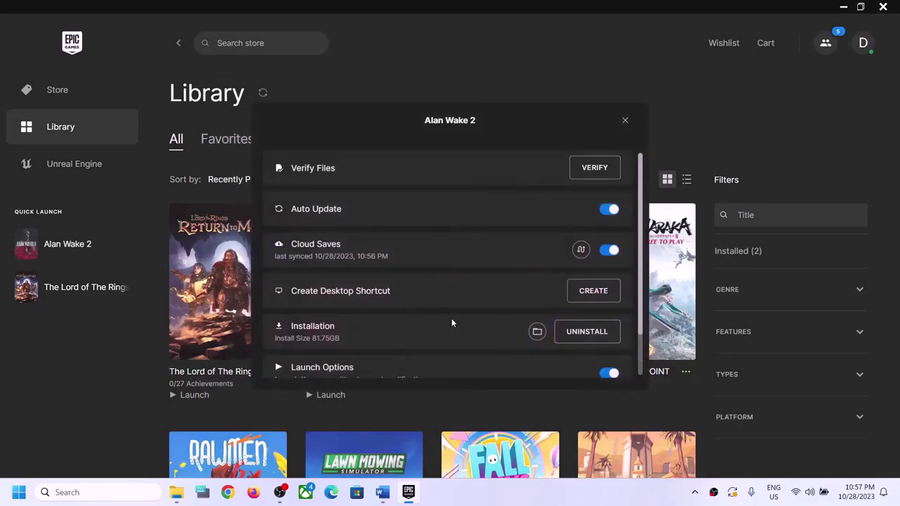
scroll(452, 323, "down", 2)
double_click(307, 277)
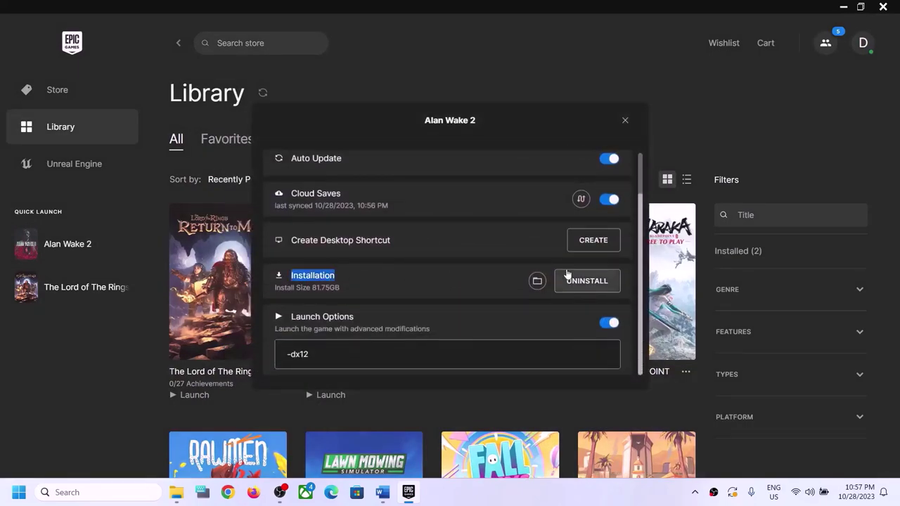
left_click(537, 281)
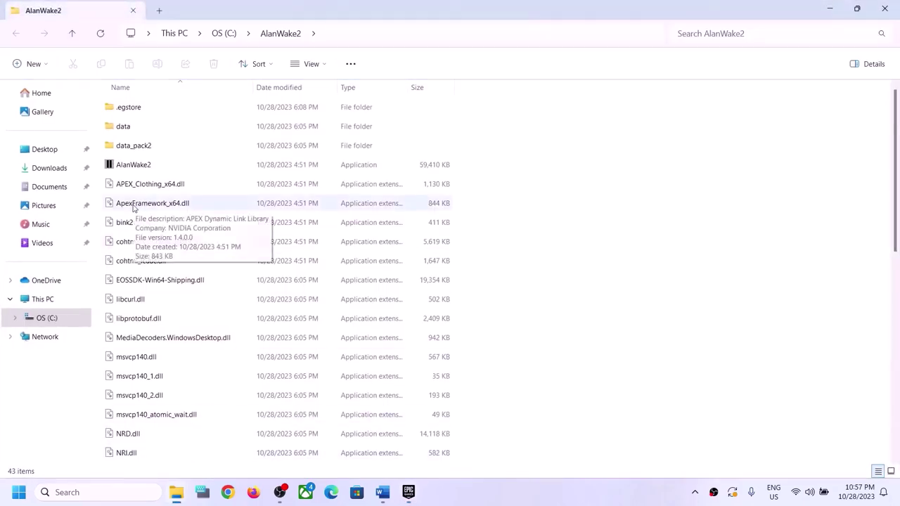
Step: Close Alan Wake 2's Manage settings in the Epic launcher and return to the C:\AlanWake2 folder
scroll(170, 241, "down", 1)
scroll(153, 190, "up", 1)
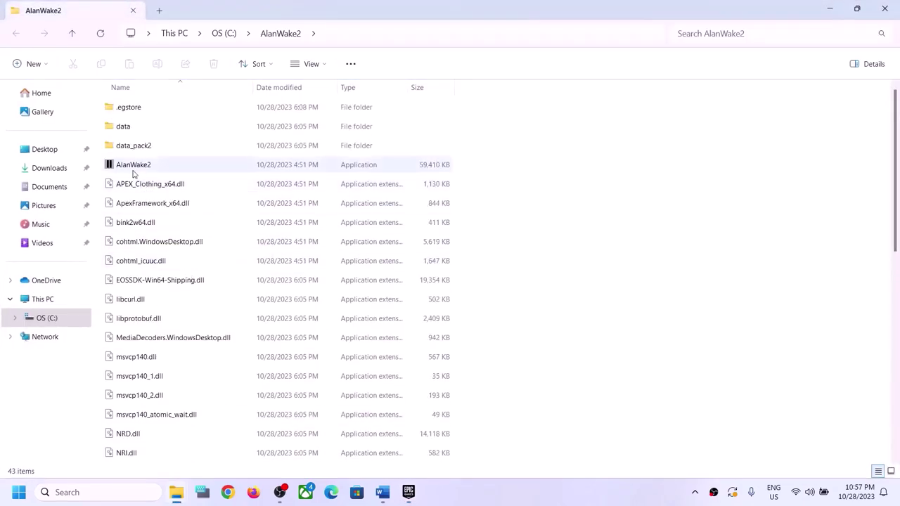
right_click(132, 166)
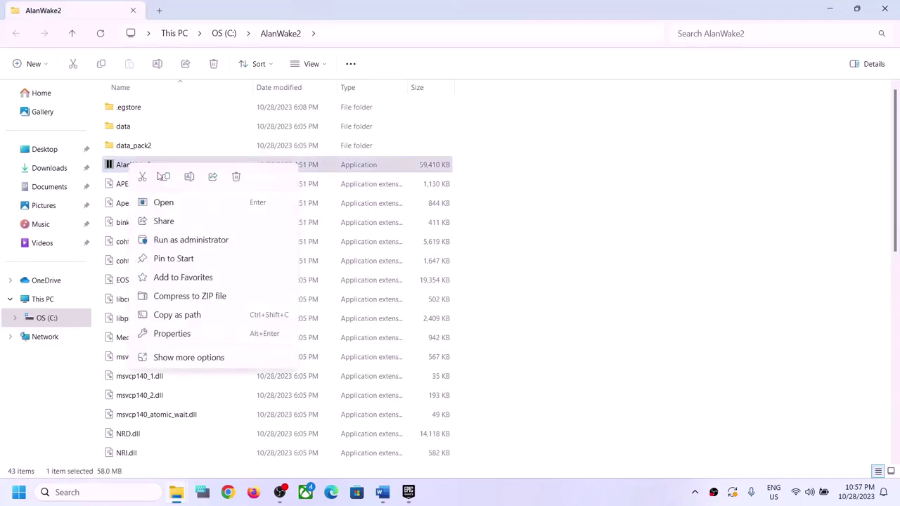
left_click(538, 209)
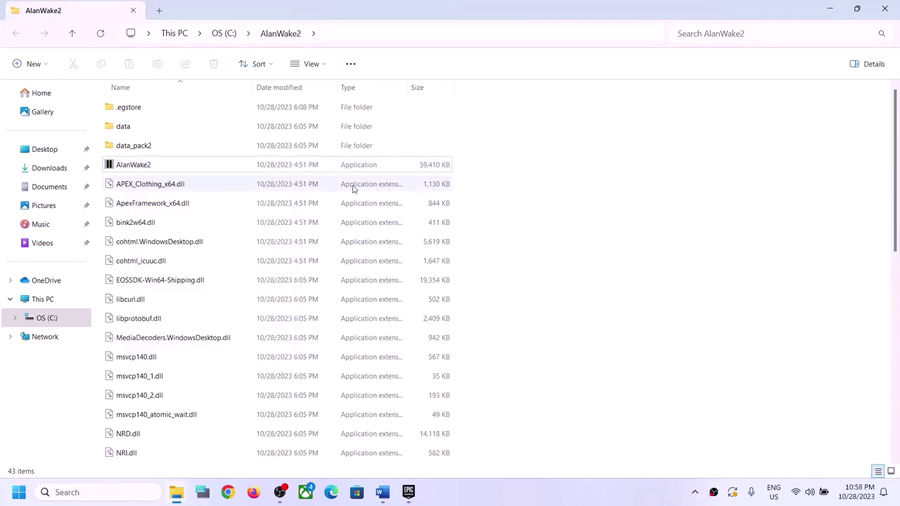
left_click(410, 494)
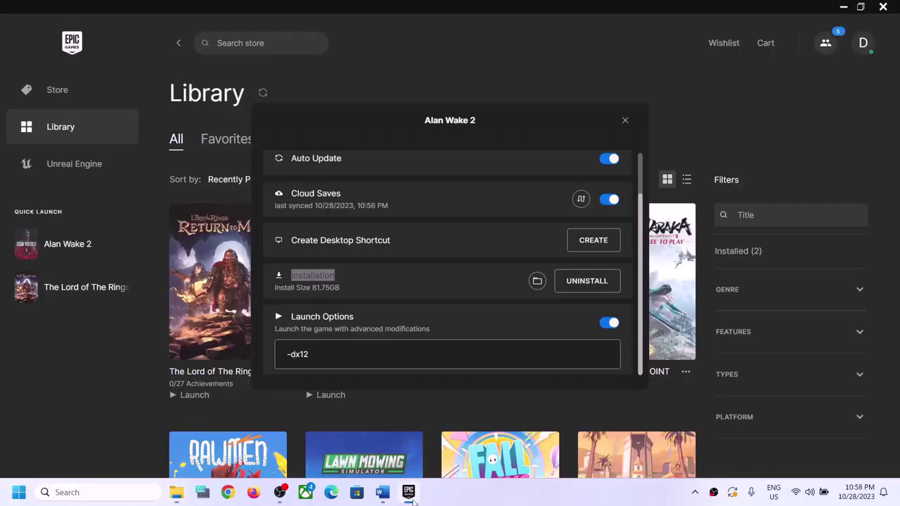
left_click(625, 120)
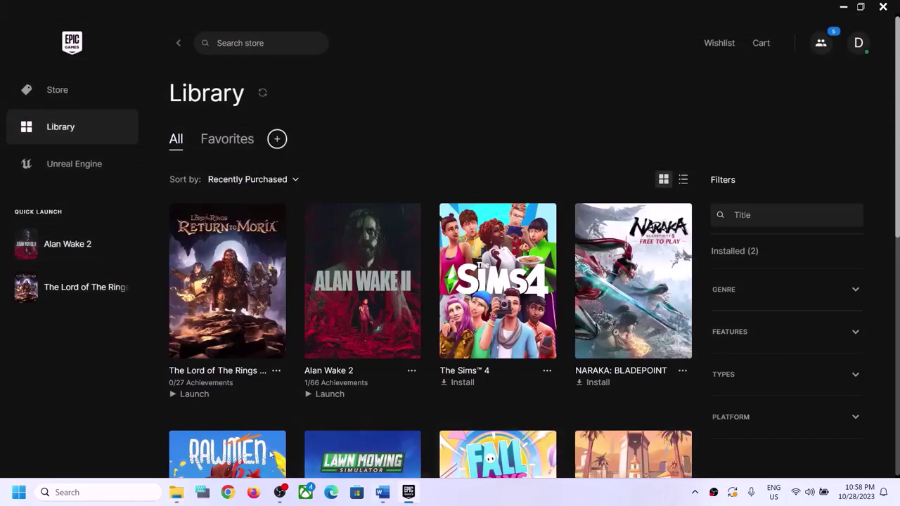
mouse_move(176, 493)
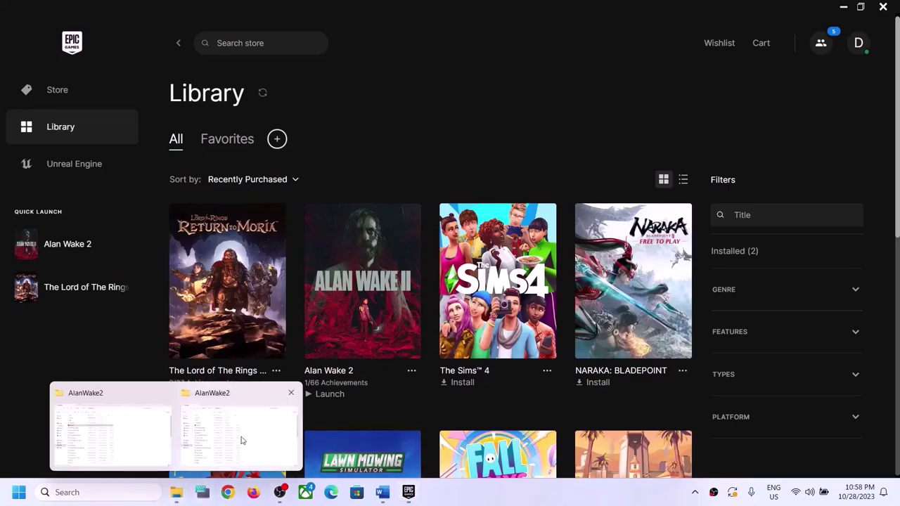
left_click(241, 440)
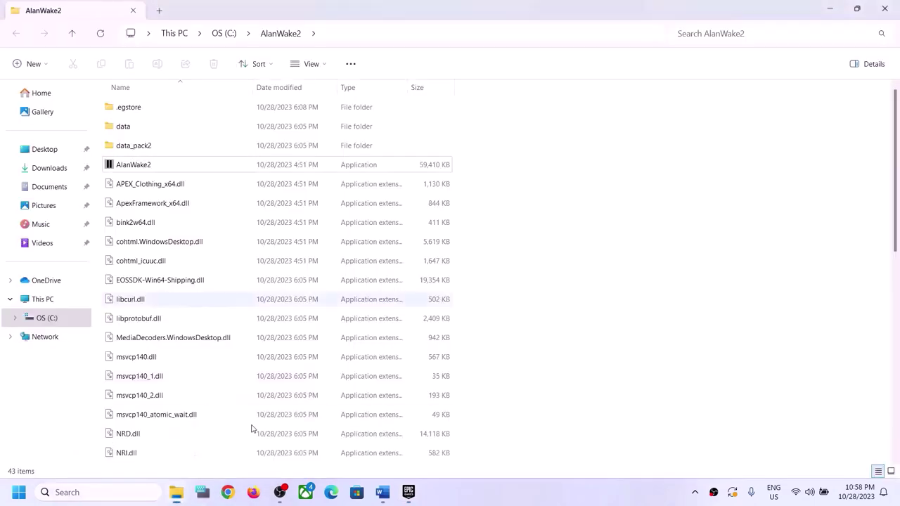
Step: Open Properties for the AlanWake2 application from its right-click menu
right_click(139, 169)
left_click(676, 175)
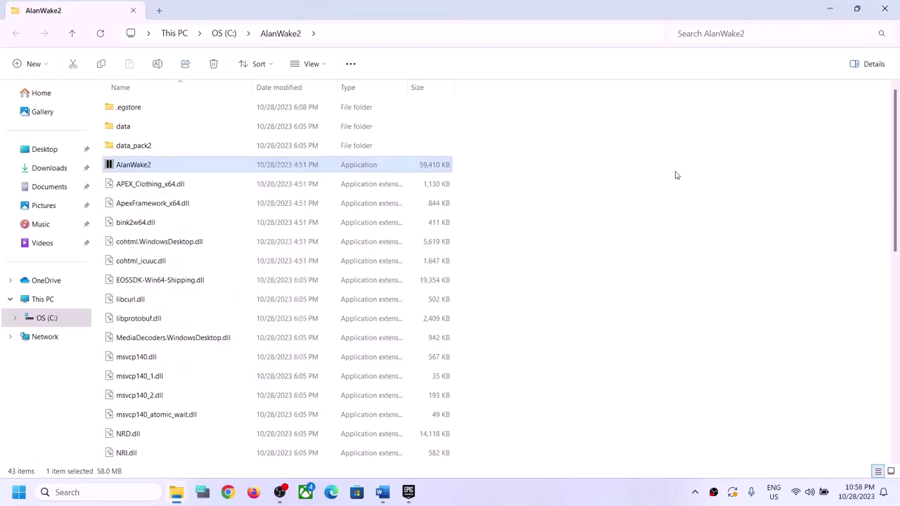
left_click(676, 175)
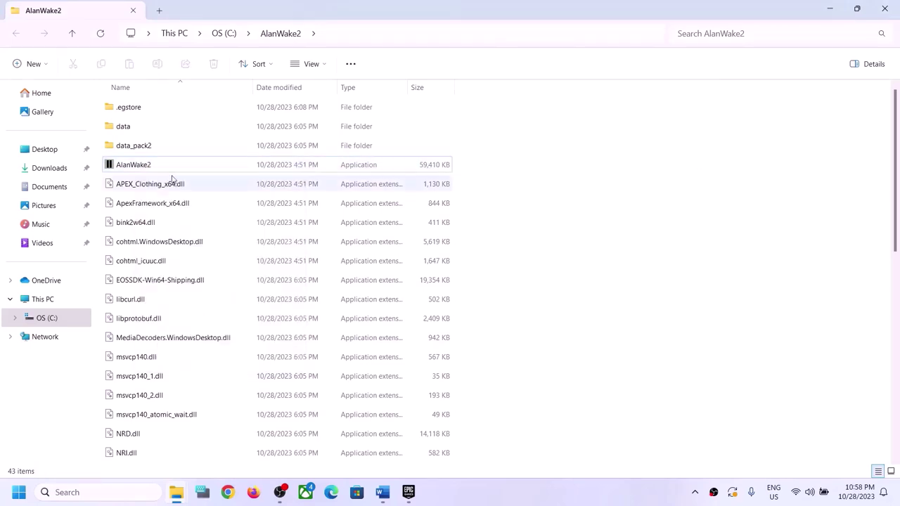
right_click(132, 167)
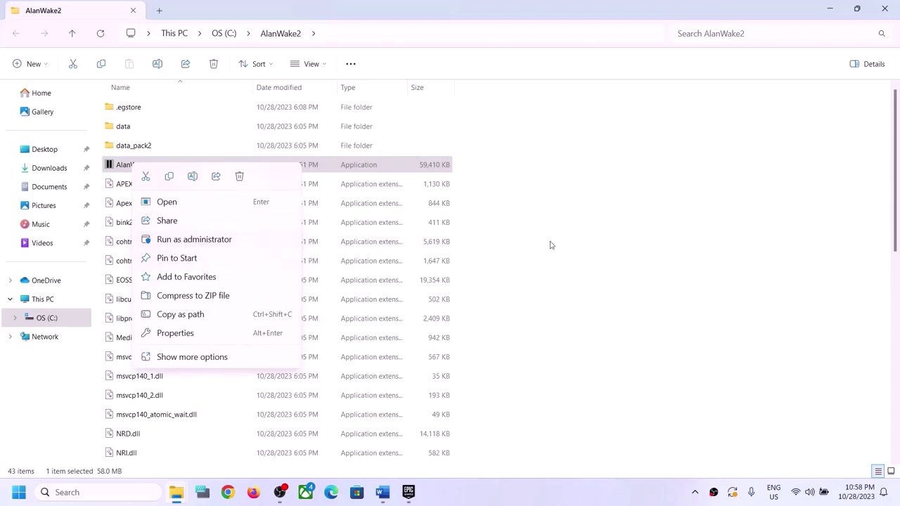
left_click(580, 243)
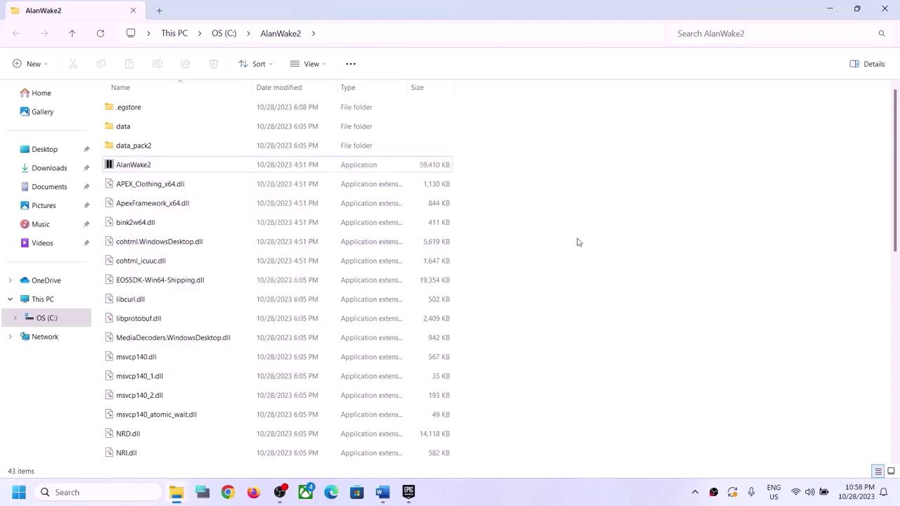
right_click(142, 166)
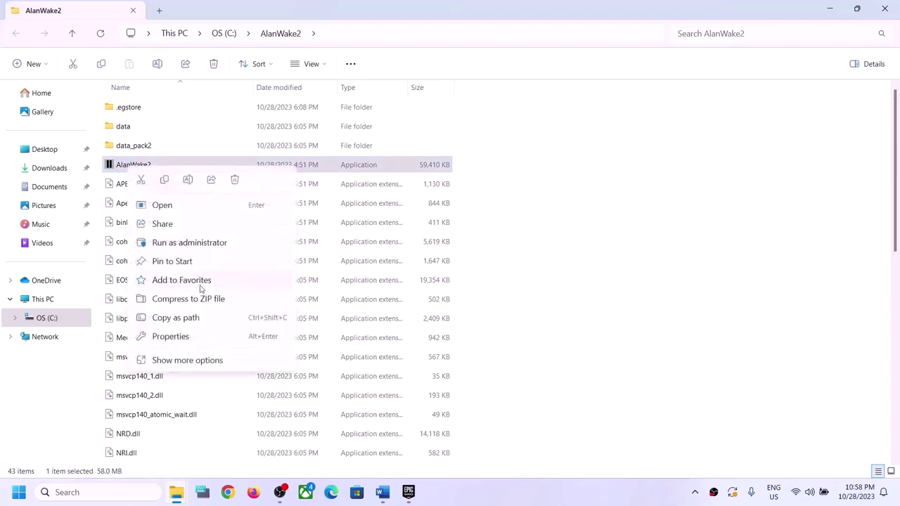
left_click(167, 337)
Step: Turn on Disable fullscreen optimizations for AlanWake2 on the Compatibility tab and apply
left_click_drag(251, 164, 343, 116)
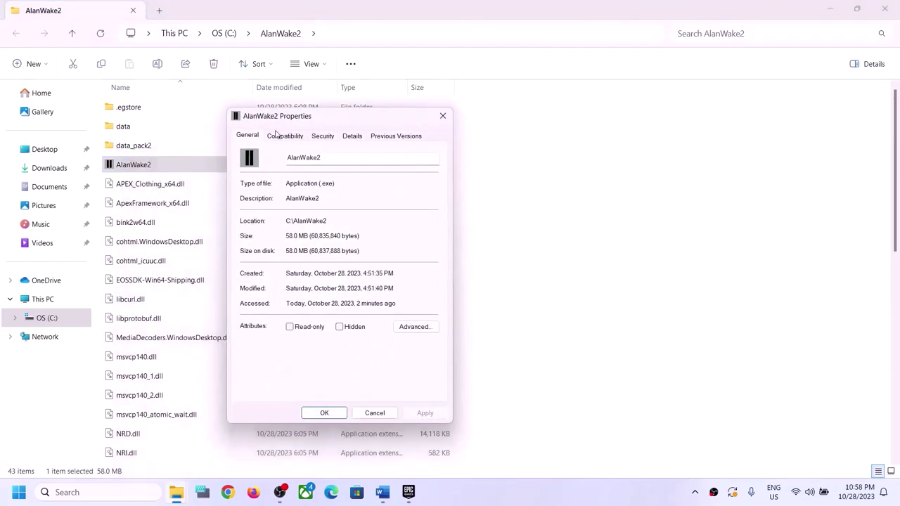
left_click(281, 136)
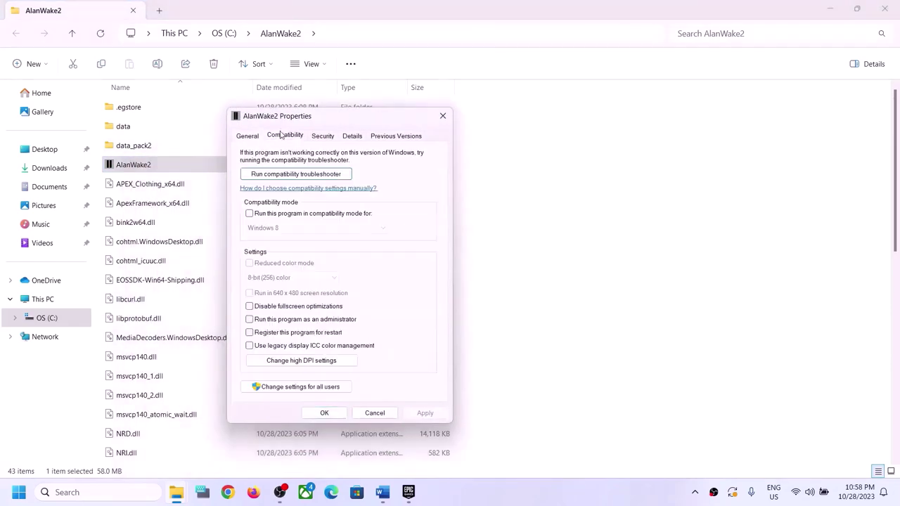
left_click(250, 307)
left_click(424, 414)
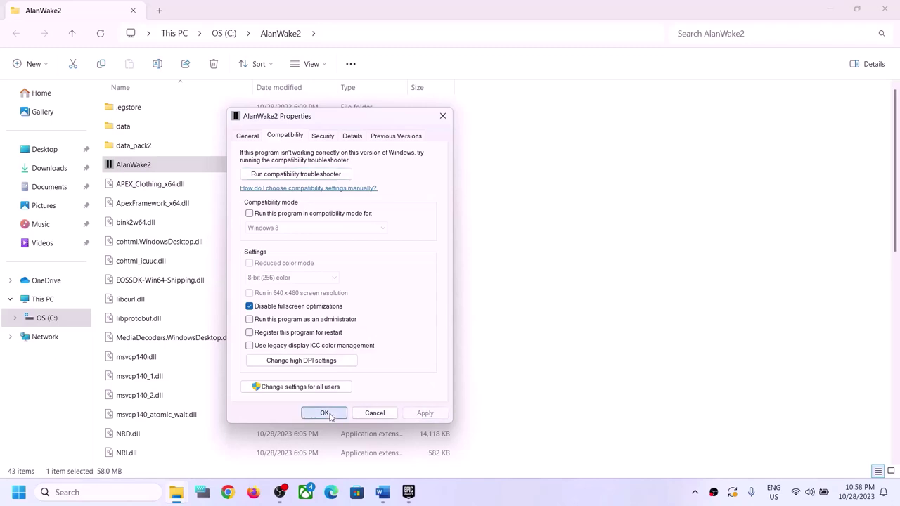
left_click(324, 413)
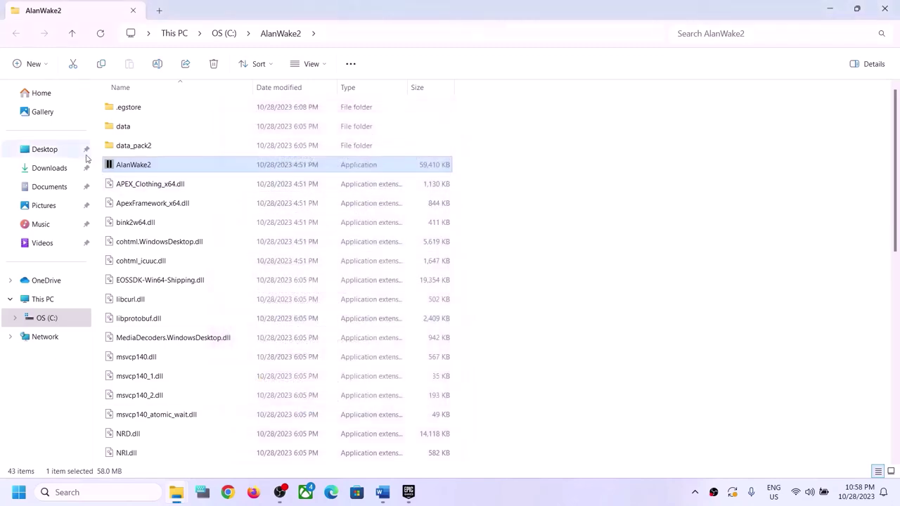
Step: Set AlanWake2 to run in compatibility mode for Windows 8 and apply
right_click(156, 165)
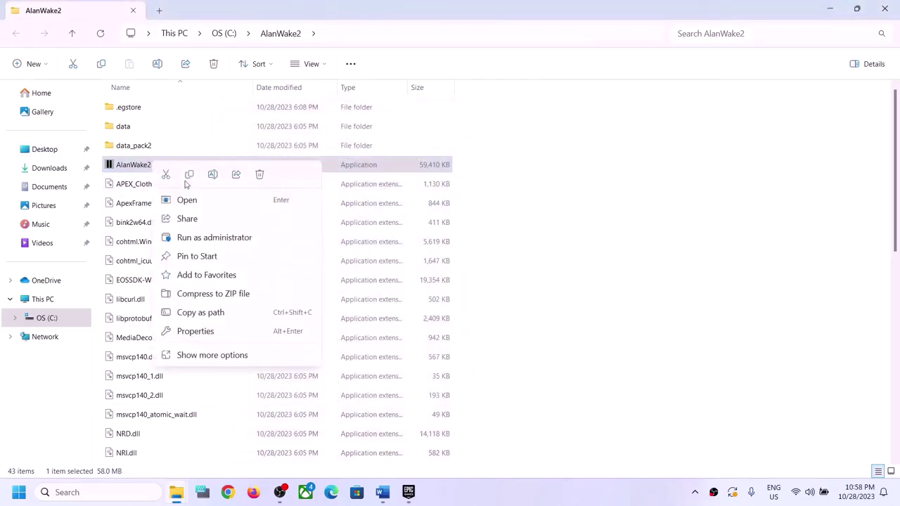
left_click(196, 332)
left_click(215, 185)
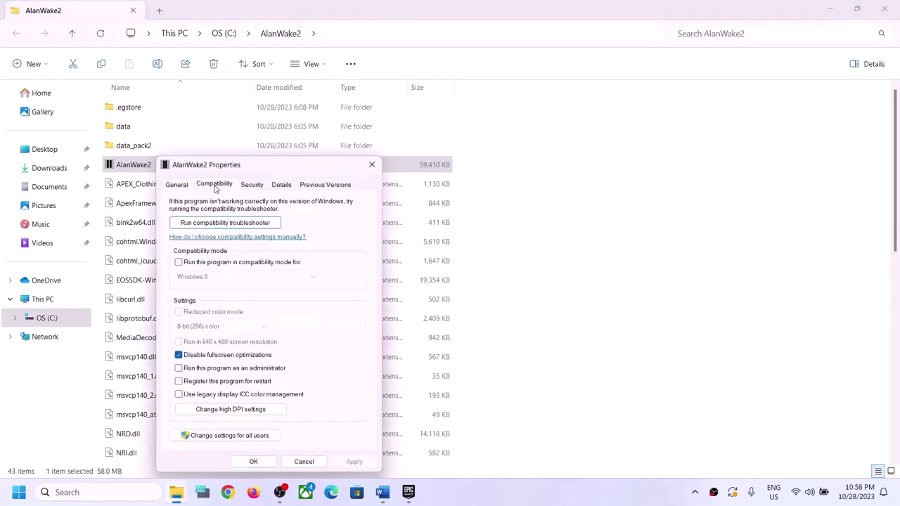
left_click(180, 264)
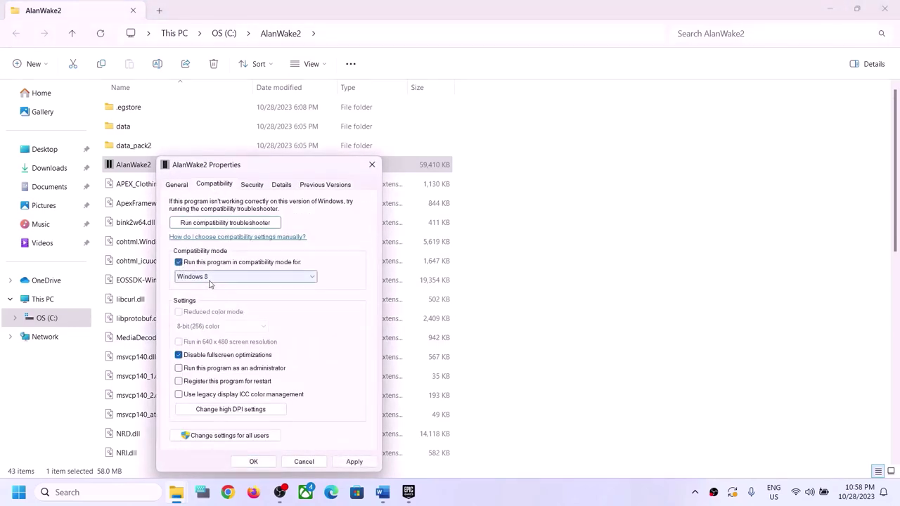
left_click(232, 277)
left_click(206, 316)
left_click(353, 461)
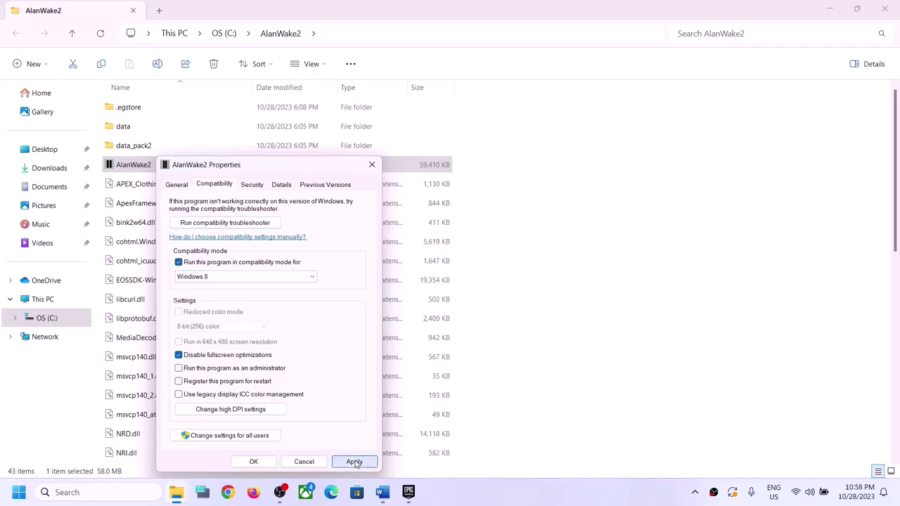
left_click(253, 461)
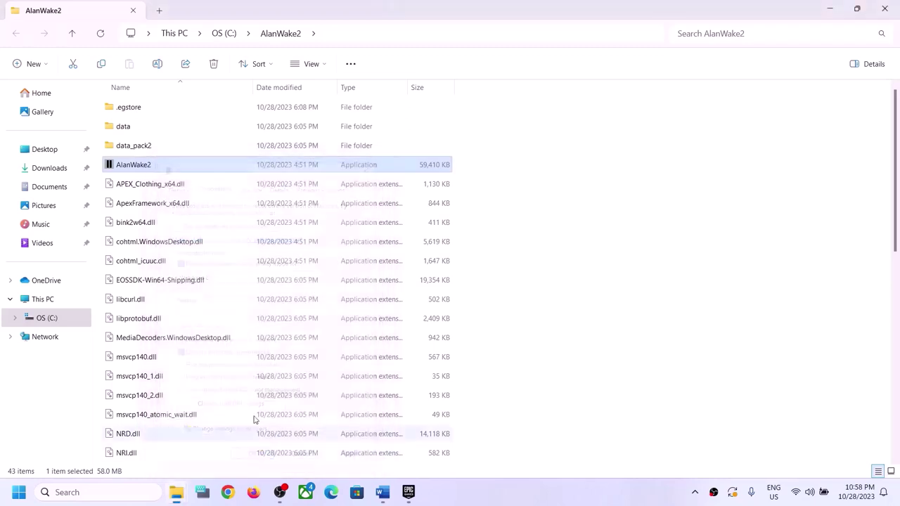
Step: Switch AlanWake2's compatibility mode target to Windows 7 and apply
right_click(150, 167)
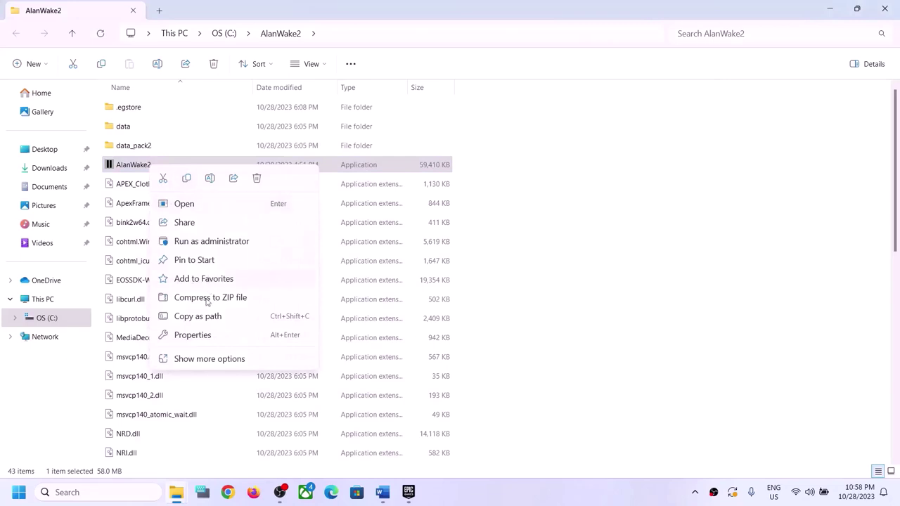
left_click(205, 334)
left_click(208, 188)
left_click(208, 261)
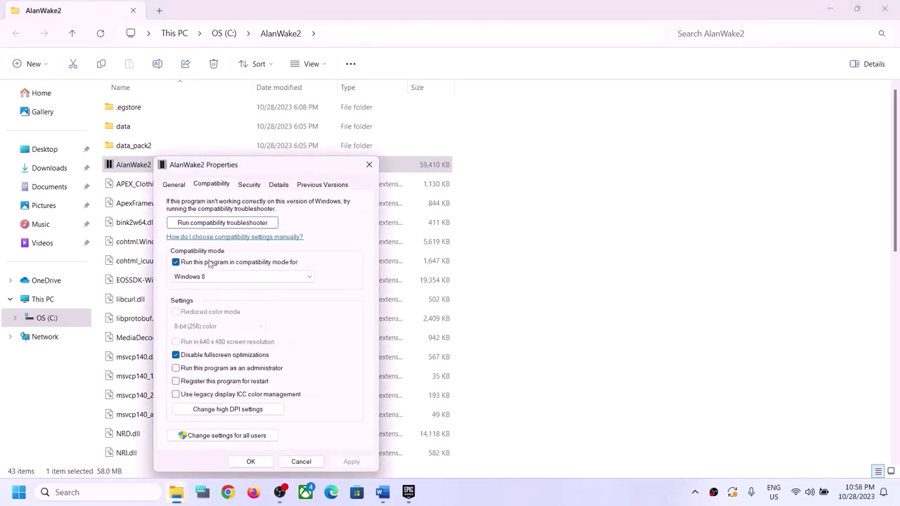
left_click(243, 276)
left_click(193, 309)
left_click(351, 461)
left_click(250, 462)
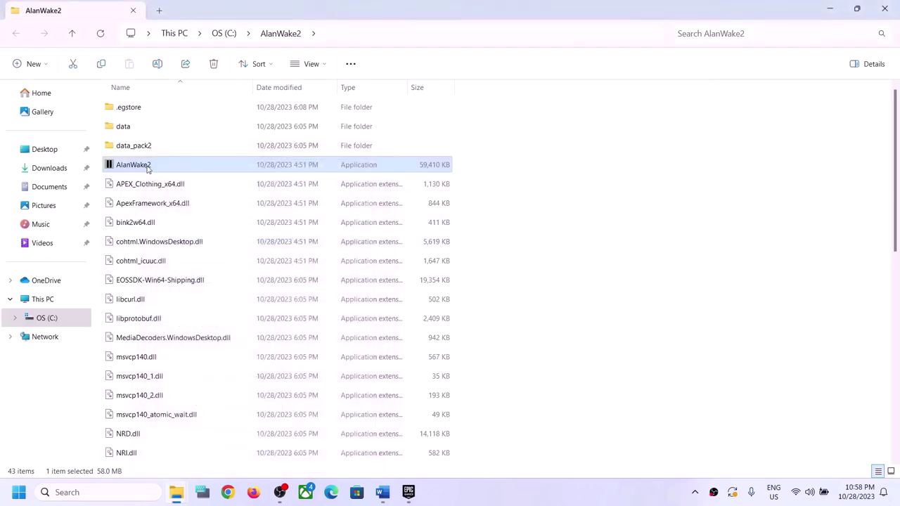
Step: Turn off compatibility mode and Disable fullscreen optimizations for AlanWake2, then apply
right_click(147, 168)
left_click(190, 337)
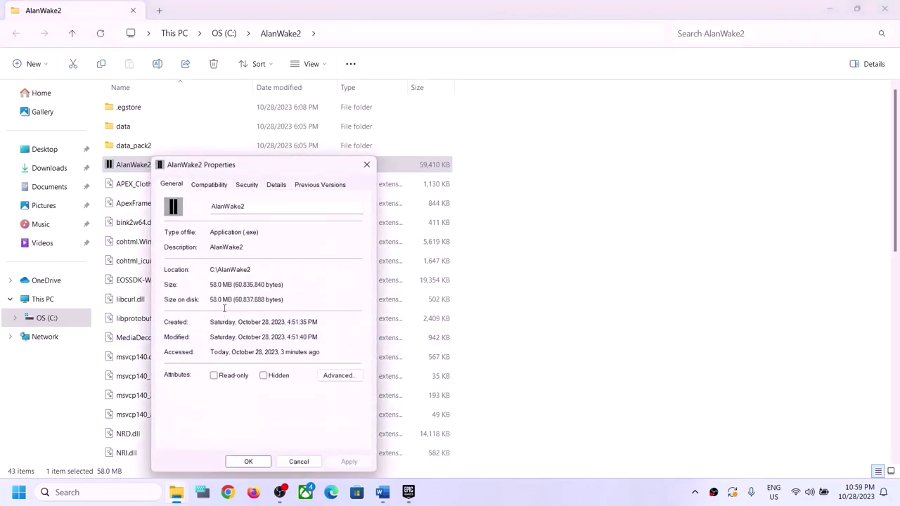
left_click(209, 185)
left_click(173, 262)
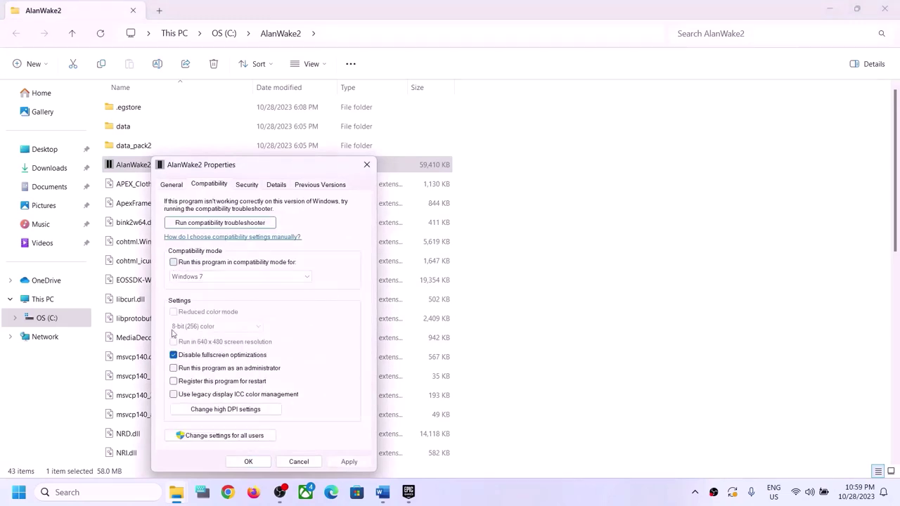
left_click(174, 356)
left_click(348, 461)
left_click(250, 461)
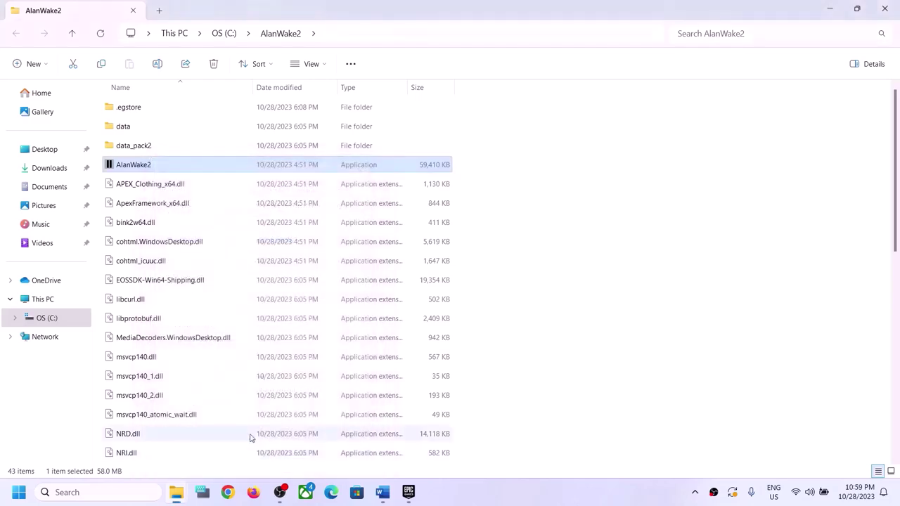
left_click(382, 492)
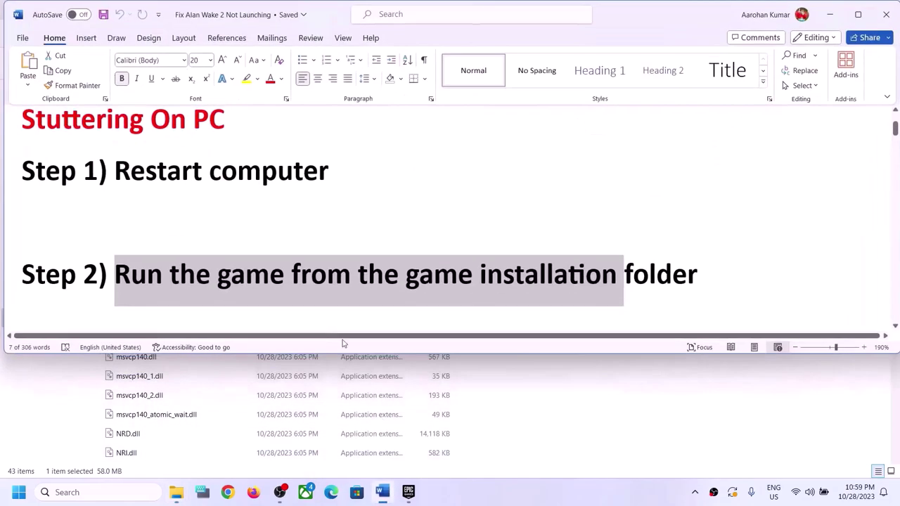
scroll(316, 271, "down", 5)
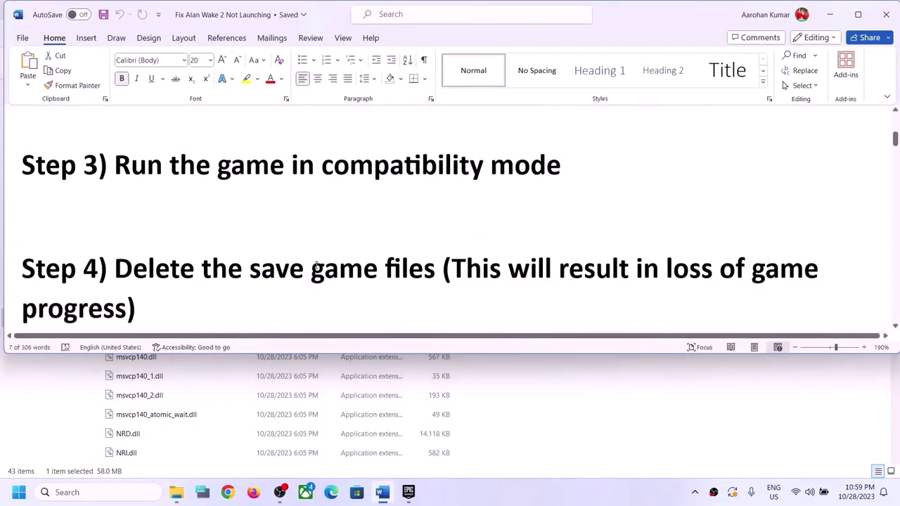
left_click_drag(116, 270, 485, 275)
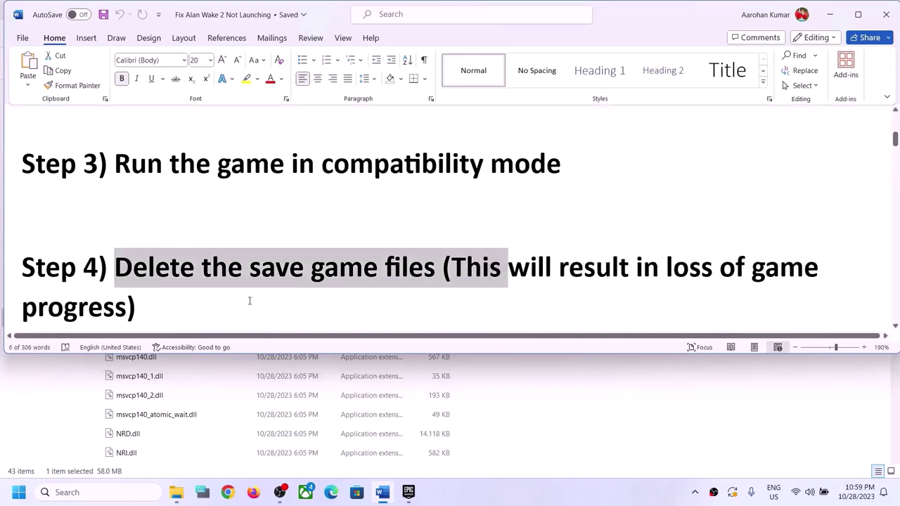
left_click(441, 296)
left_click_drag(452, 269, 128, 310)
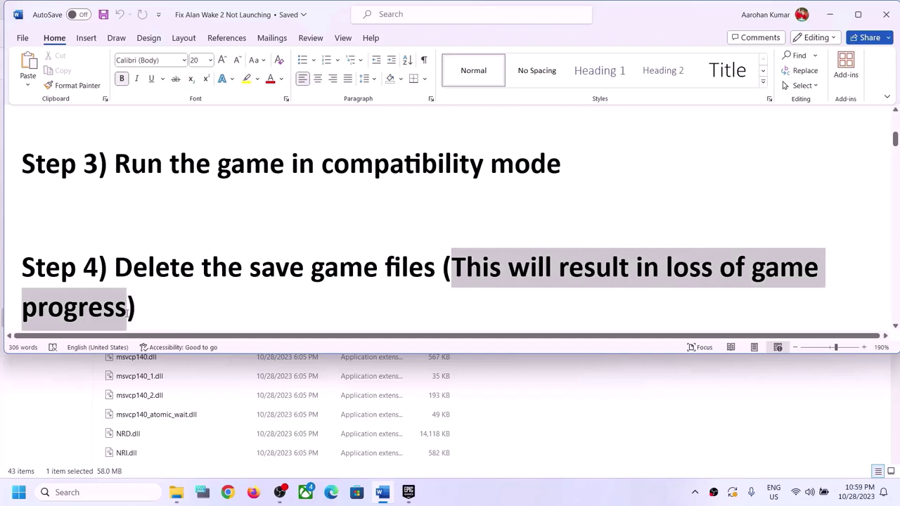
left_click_drag(128, 310, 128, 310)
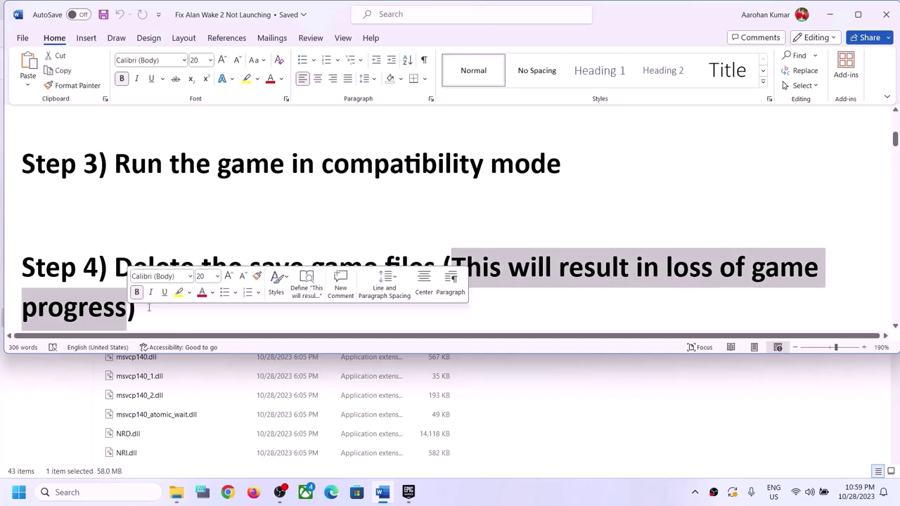
left_click(133, 267)
left_click_drag(115, 267, 419, 269)
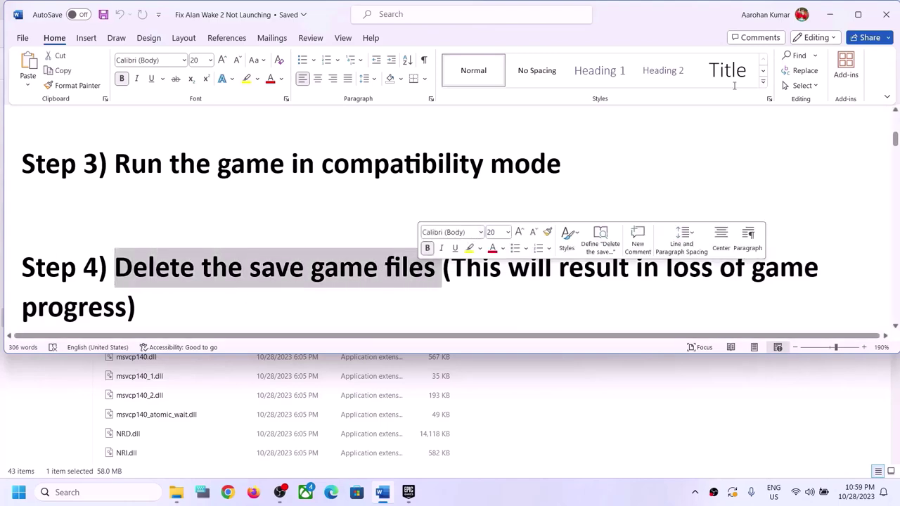
left_click(830, 14)
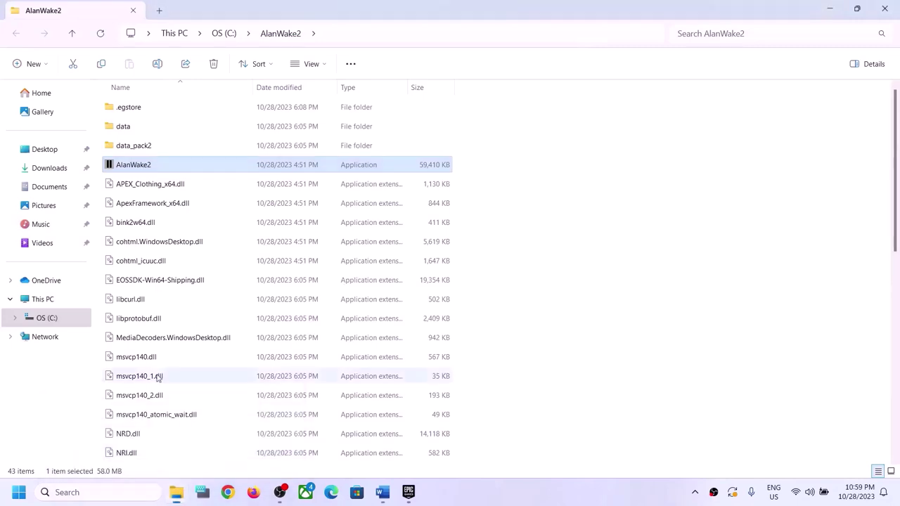
Step: Navigate from This PC through OS (C:) and Users into the user's profile folder
left_click(43, 299)
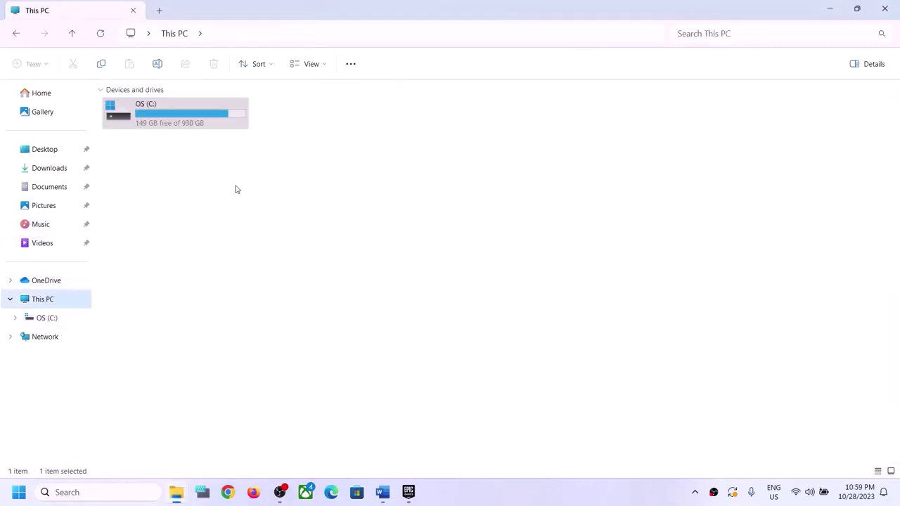
double_click(184, 120)
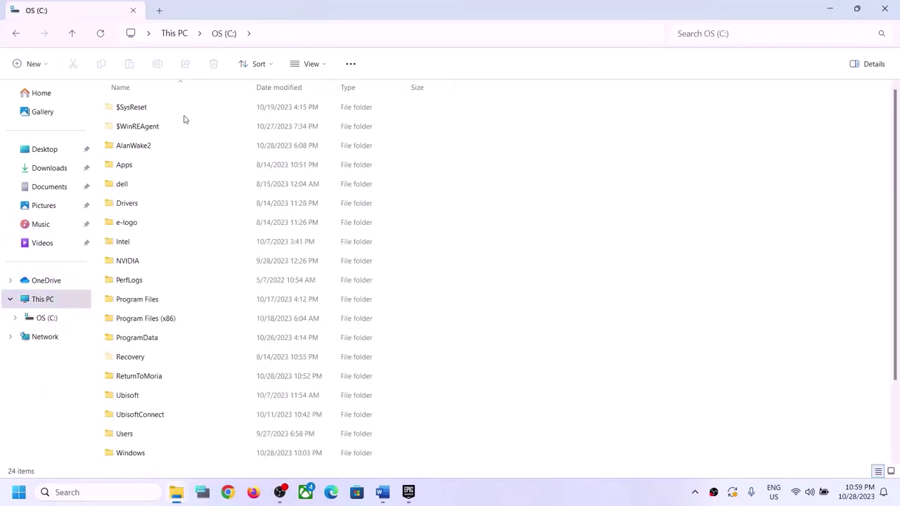
left_click(134, 436)
scroll(211, 415, "down", 3)
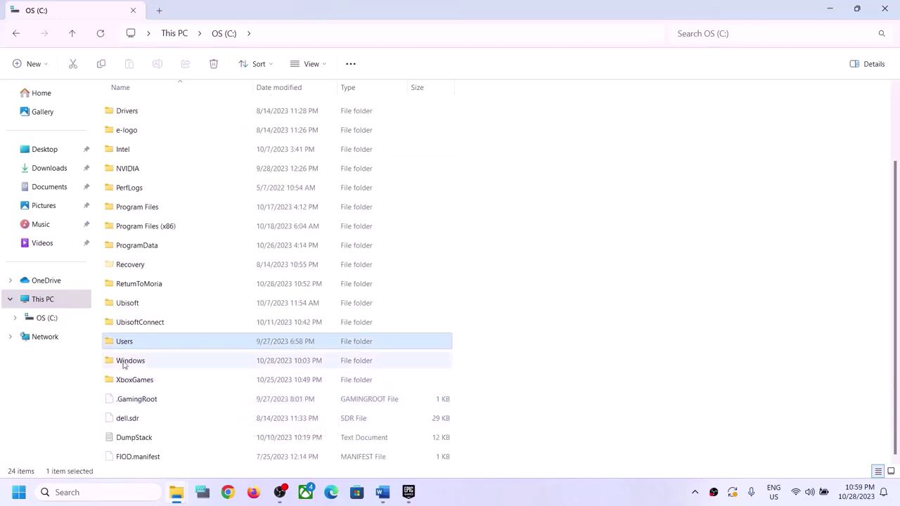
double_click(125, 344)
left_click(152, 108)
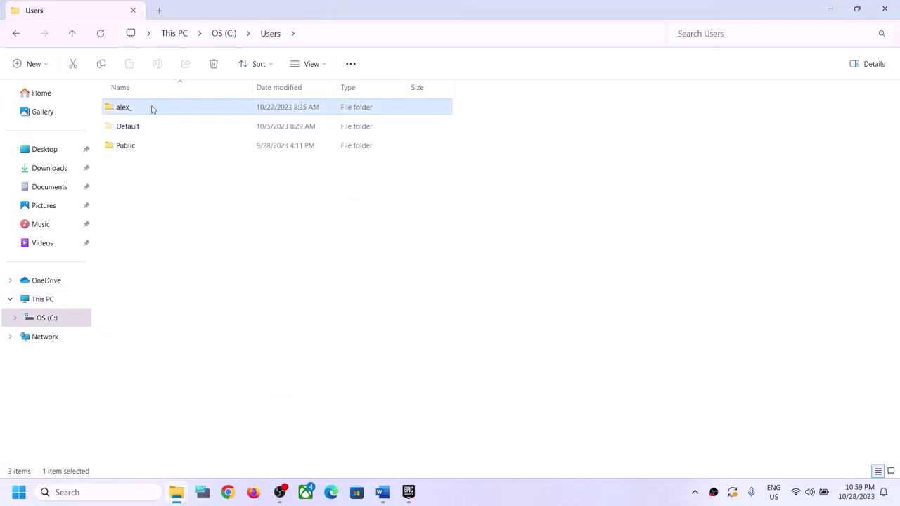
double_click(121, 112)
Step: Select the AppData folder and check the folder view options, leaving them unchanged
left_click(123, 129)
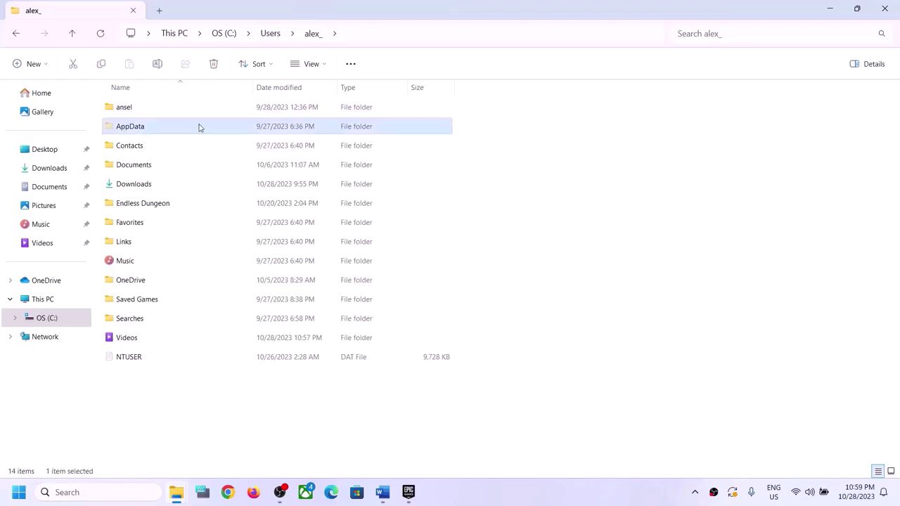
left_click(313, 63)
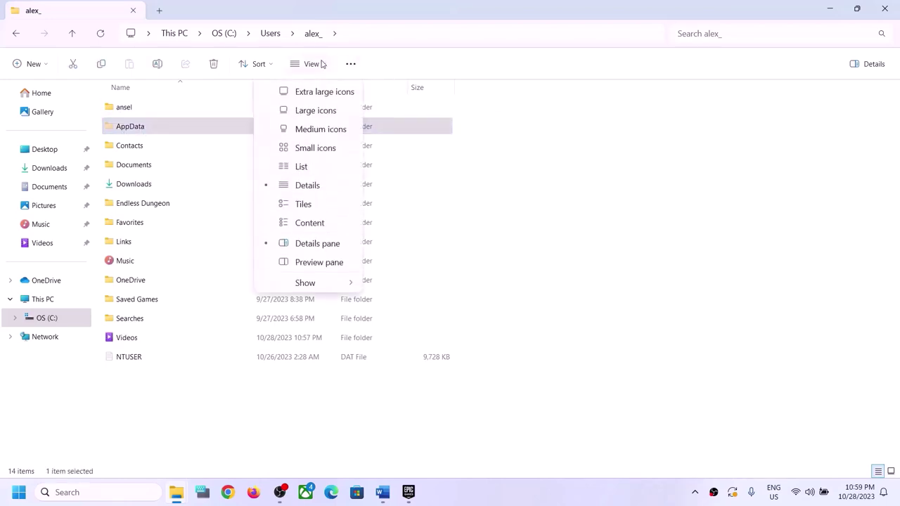
mouse_move(305, 282)
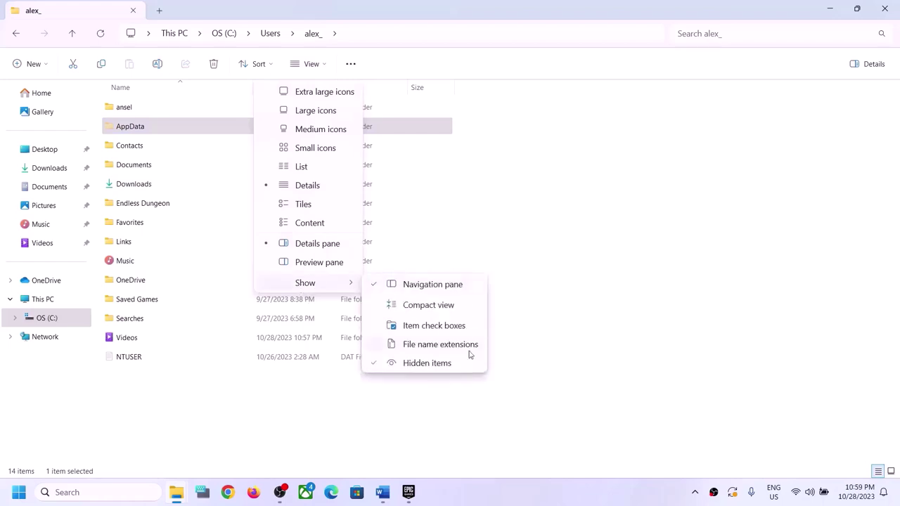
left_click(147, 129)
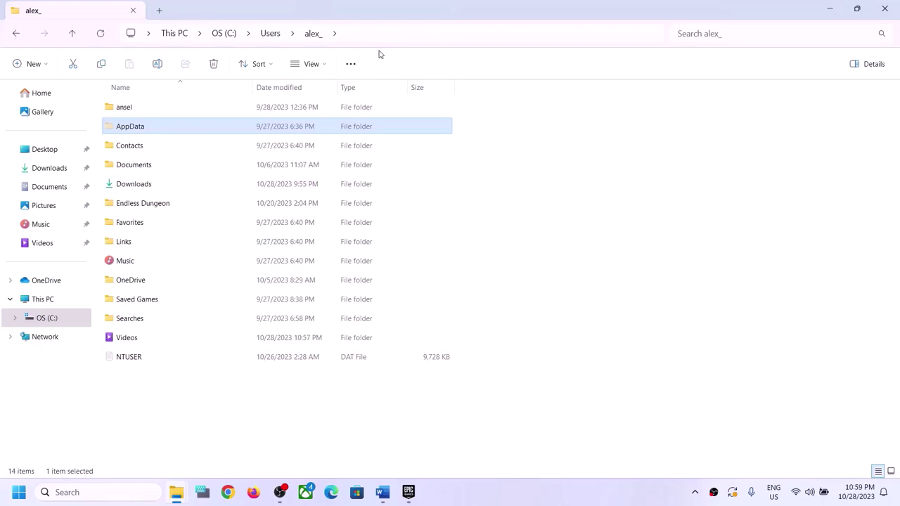
Step: Open AppData\Local\Remedy\AlanWake2 to view the game's cache and renderer files
double_click(142, 128)
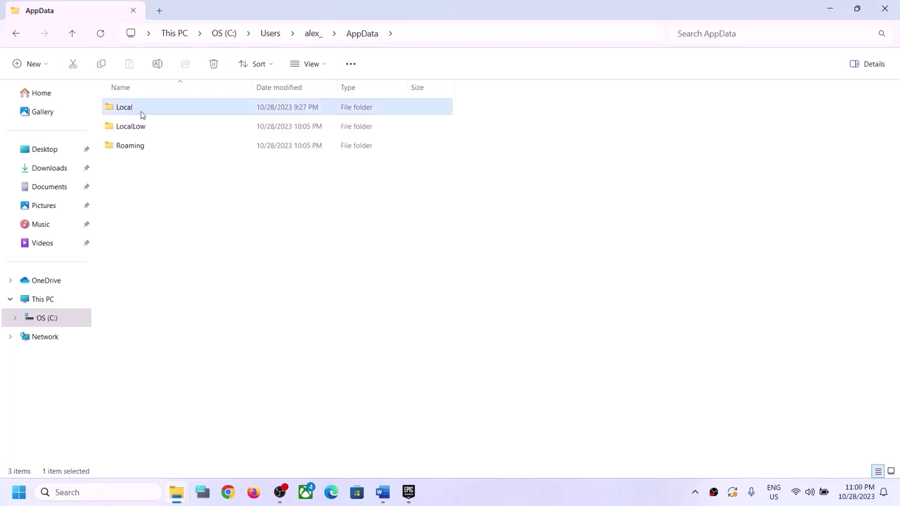
double_click(141, 113)
left_click(151, 226)
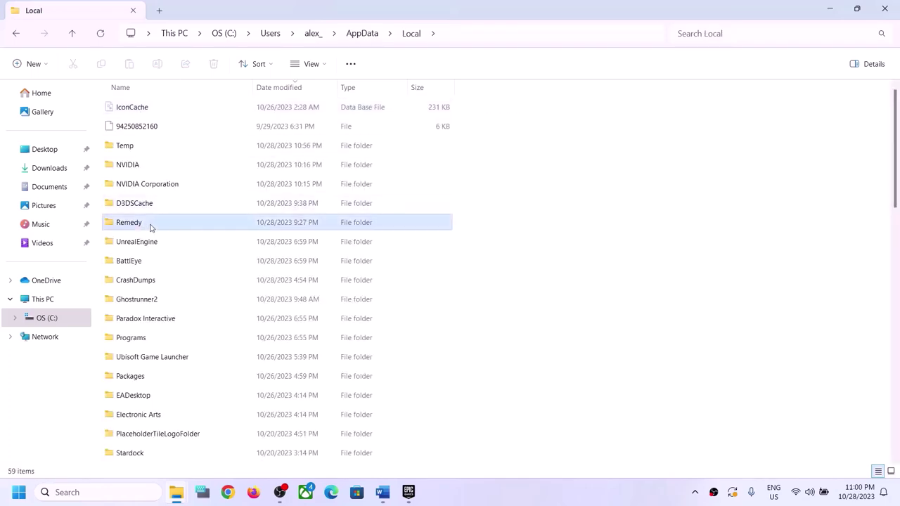
double_click(138, 225)
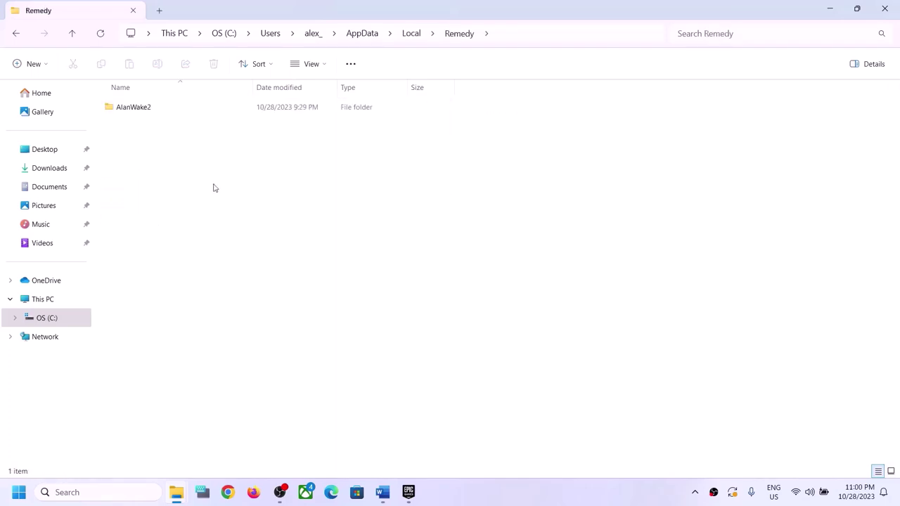
left_click(158, 110)
double_click(158, 111)
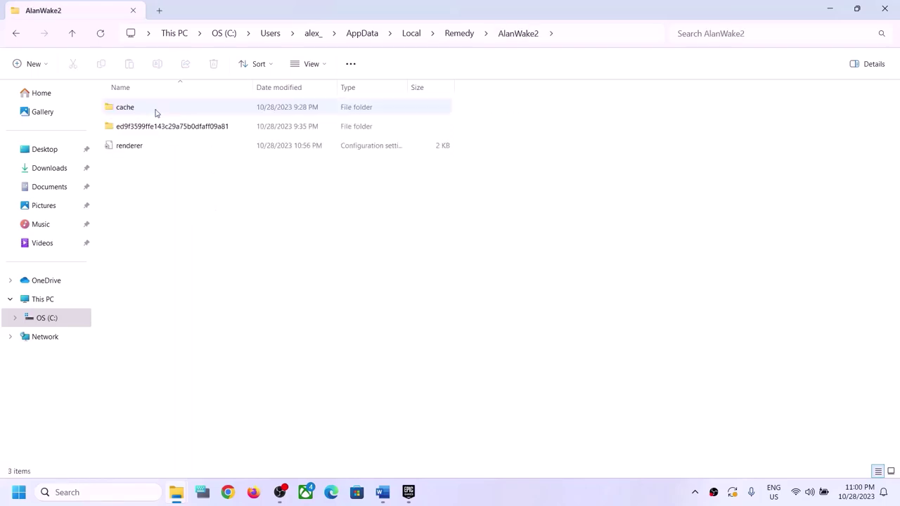
Step: Go back to Remedy, leave the AlanWake2 folder undeleted, and close File Explorer
left_click(72, 33)
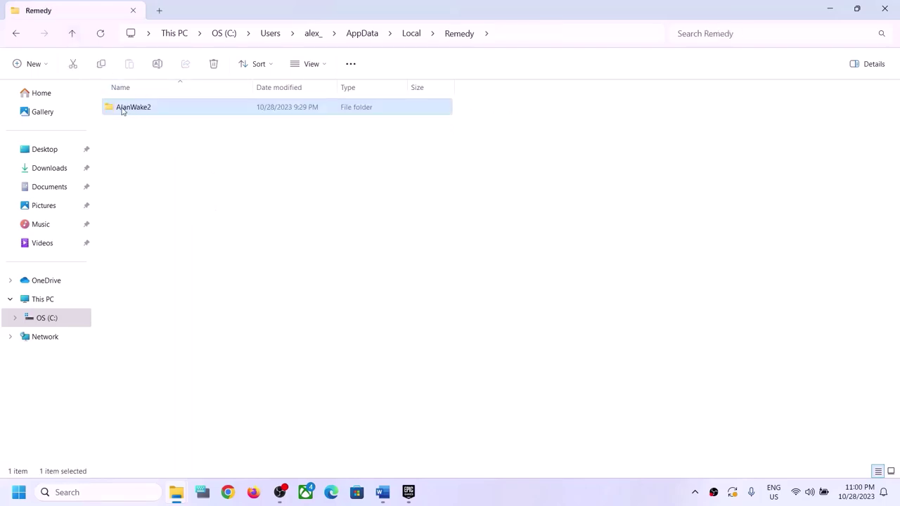
right_click(145, 110)
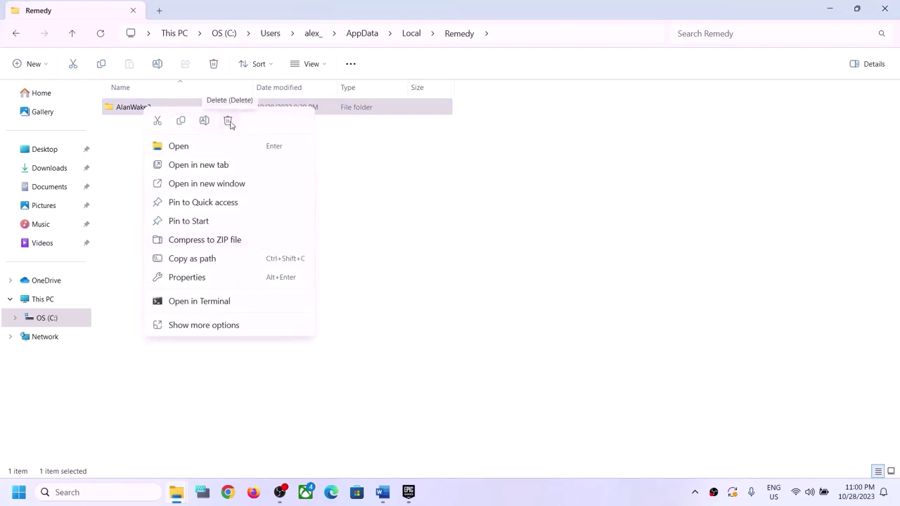
left_click(454, 195)
left_click(885, 9)
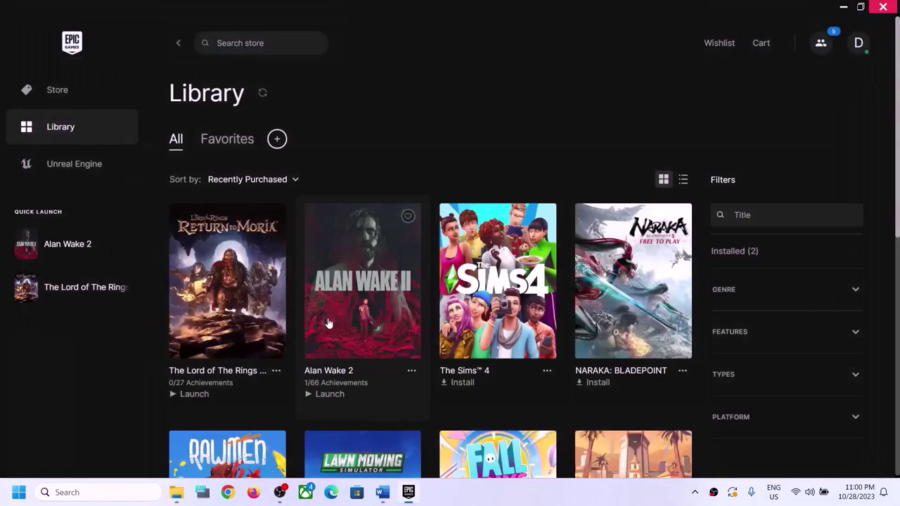
Step: Bring back the Word guide and highlight Step 5 on allowing the game exe through antivirus
left_click(382, 500)
scroll(196, 284, "down", 2)
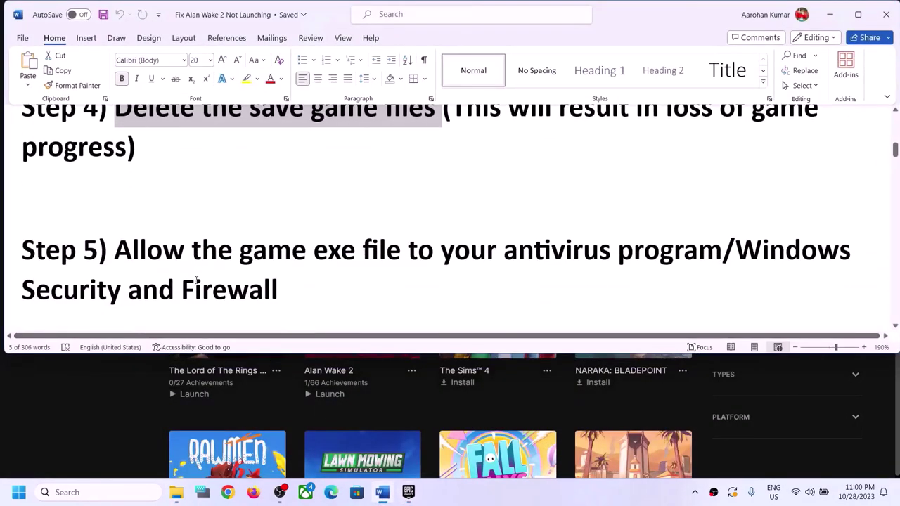
left_click_drag(135, 250, 671, 251)
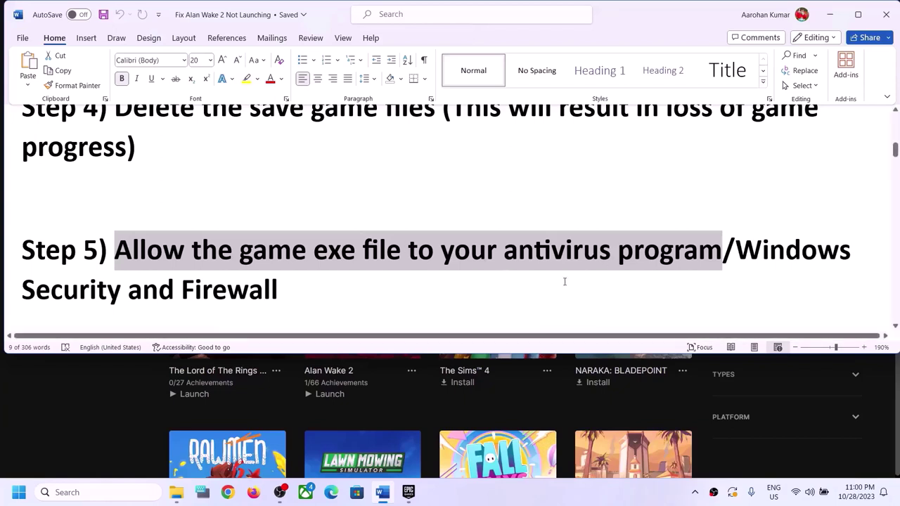
left_click(18, 492)
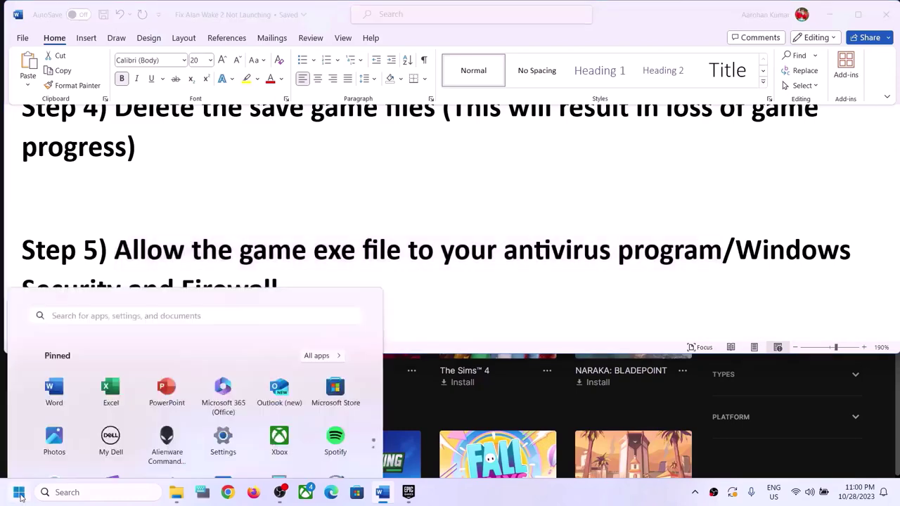
Step: Go to Settings > Privacy & security > Windows Security and launch Virus & threat protection
left_click(223, 200)
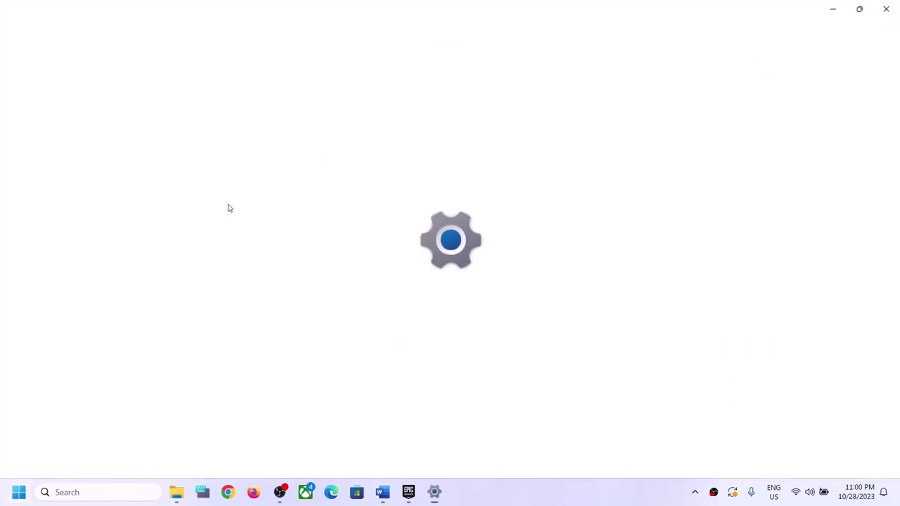
left_click(45, 367)
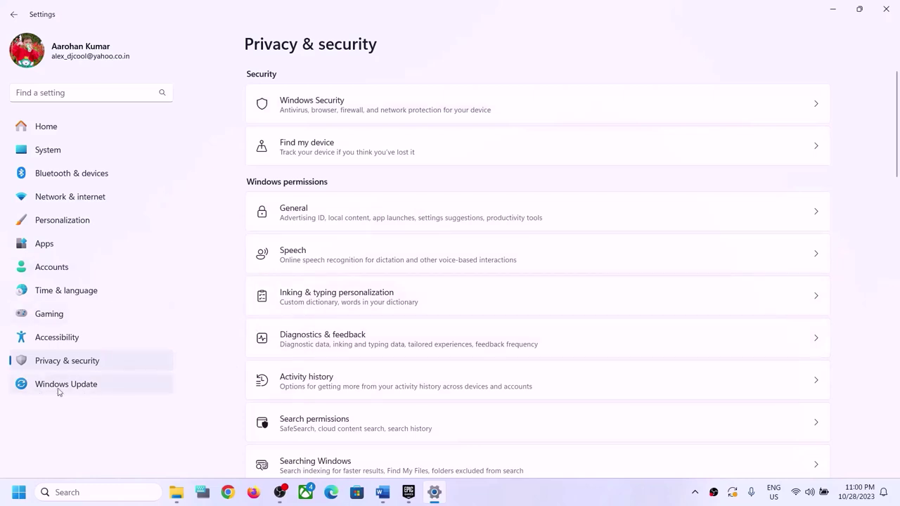
left_click(344, 104)
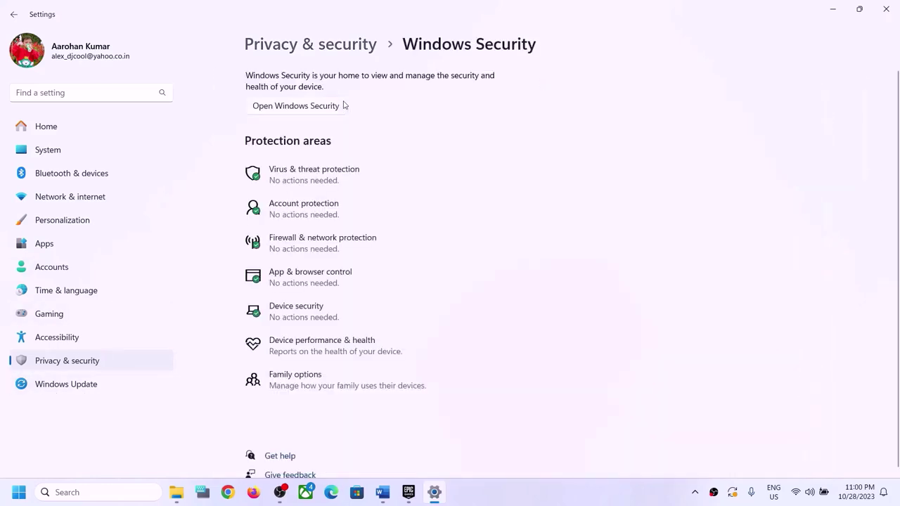
left_click(296, 173)
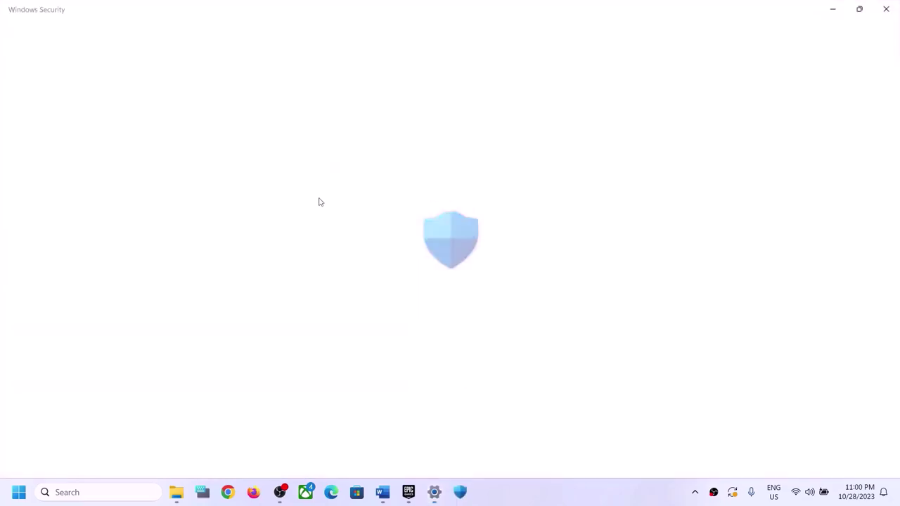
Step: Under ransomware protection, open Controlled folder access's allowed apps and start browsing for a new app
scroll(330, 316, "down", 3)
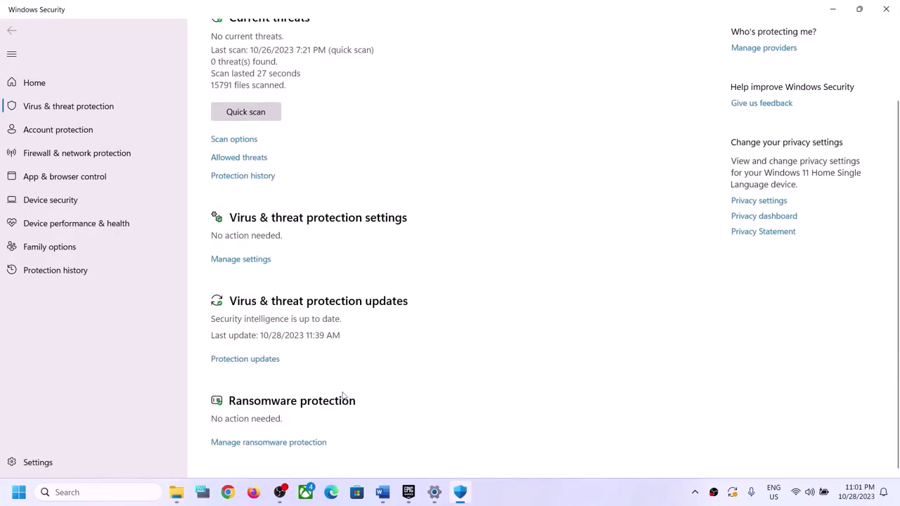
left_click(273, 445)
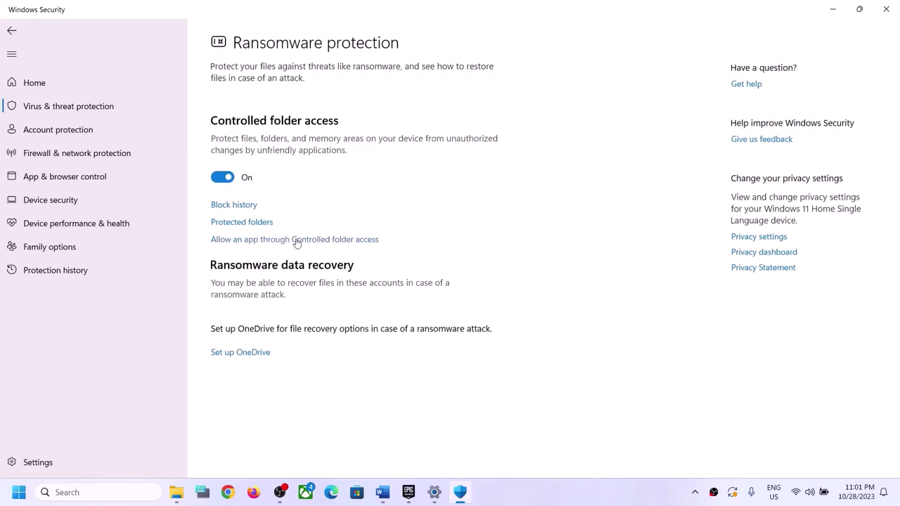
left_click(286, 240)
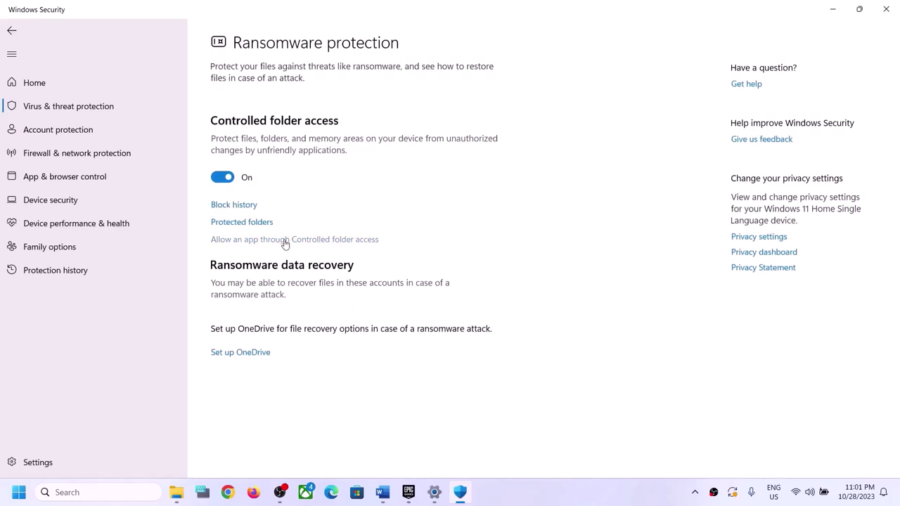
left_click(399, 333)
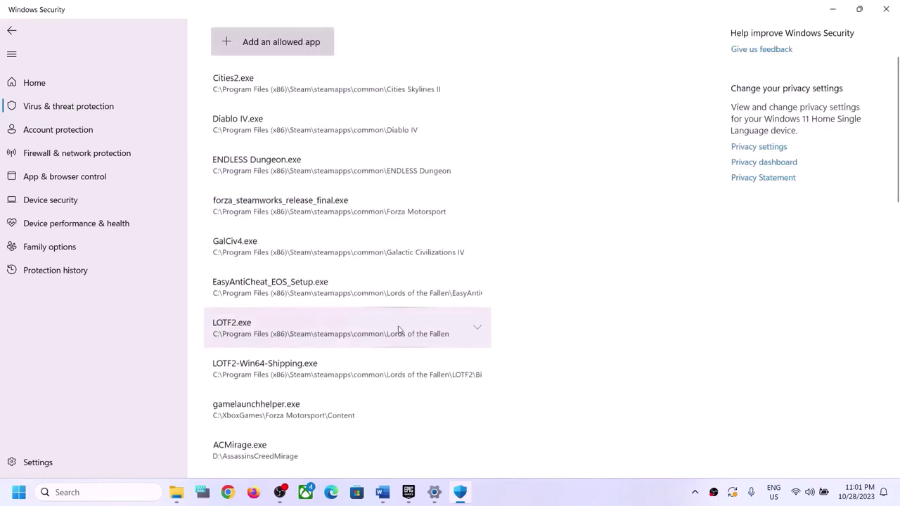
left_click(279, 47)
left_click(281, 87)
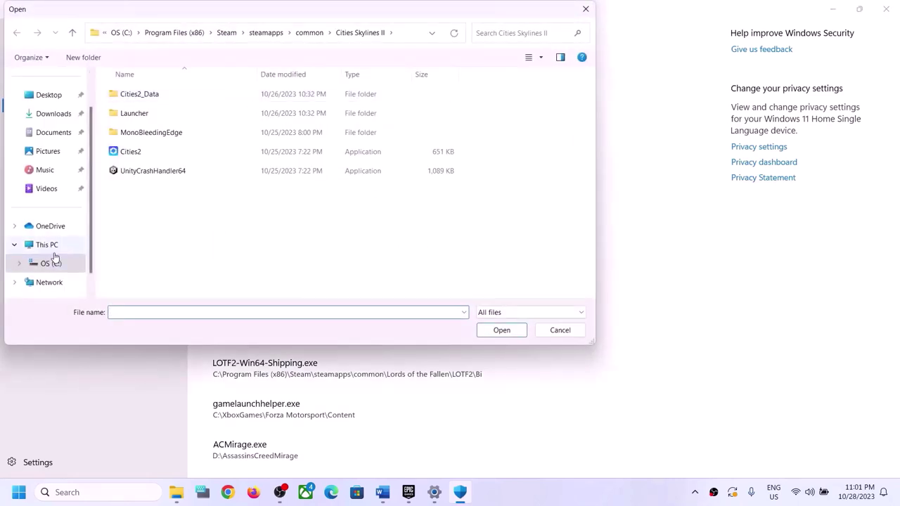
Step: Search OS (C:) for the game in Program Files (x86)\Epic Games and Program Files
left_click(58, 246)
double_click(175, 111)
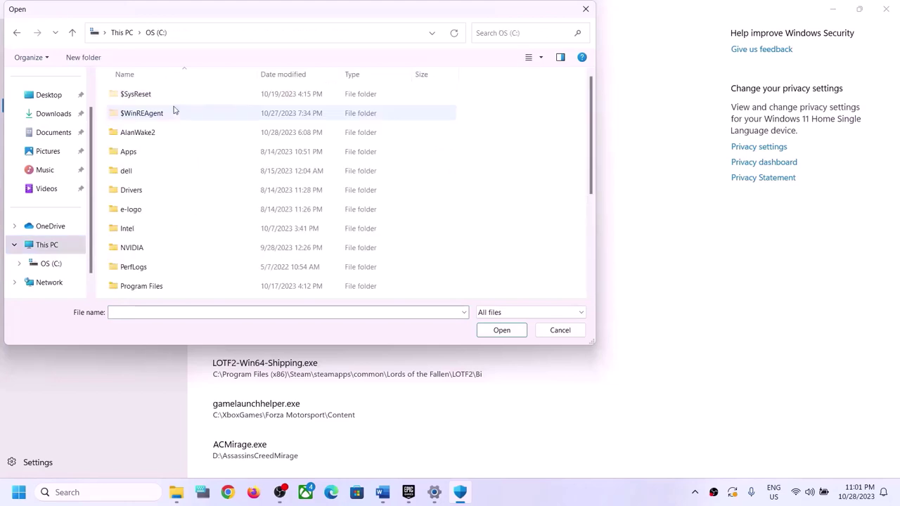
scroll(165, 213, "down", 2)
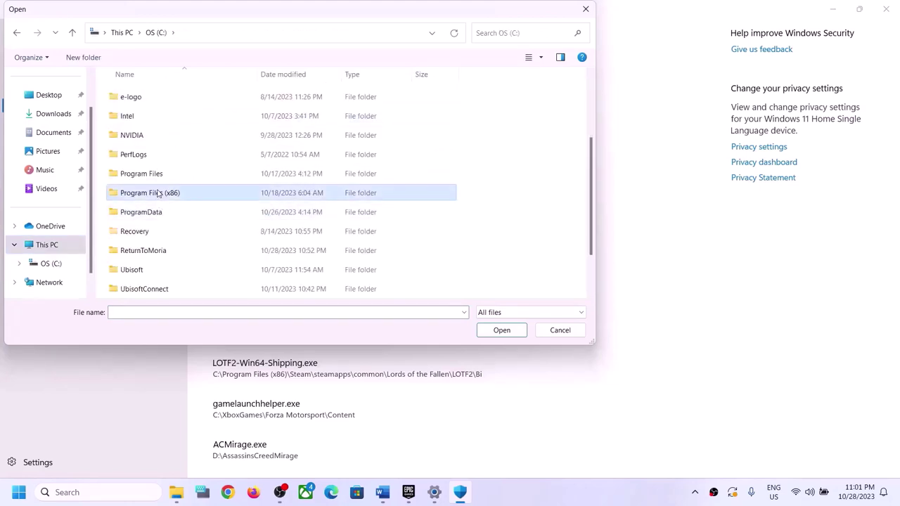
double_click(164, 193)
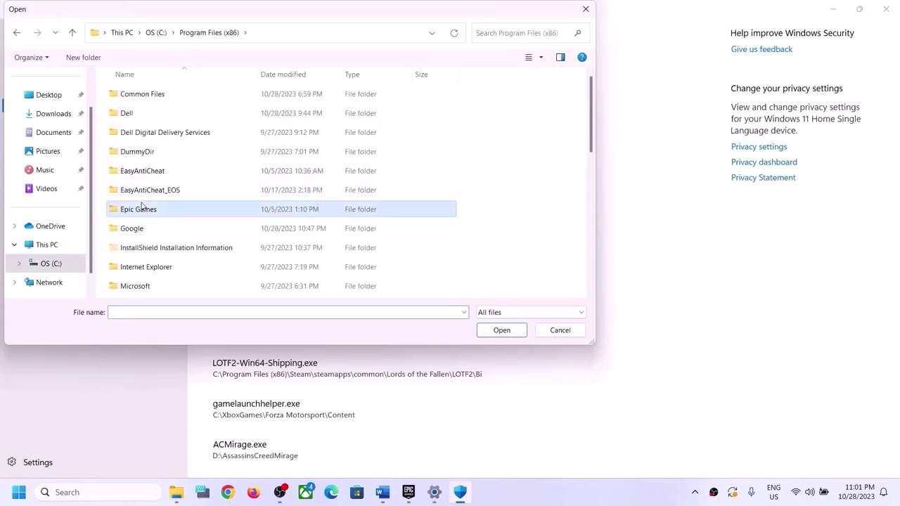
double_click(141, 208)
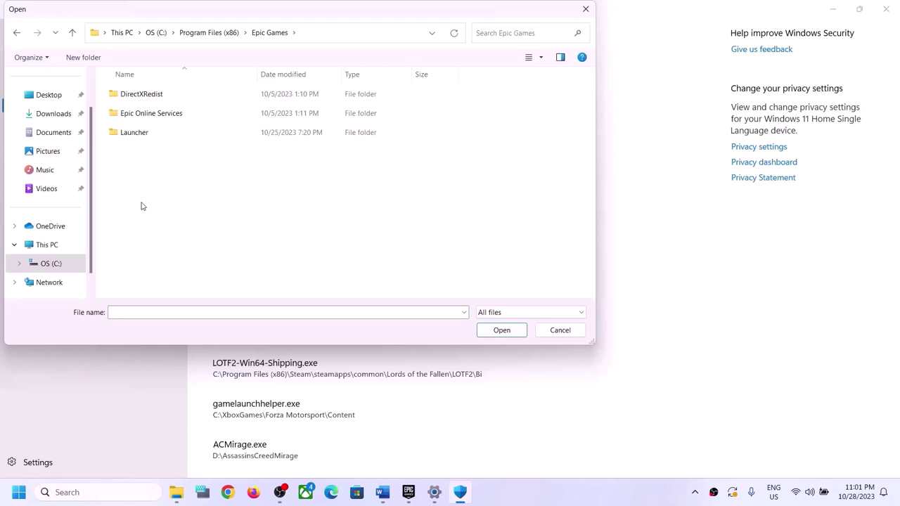
left_click(72, 32)
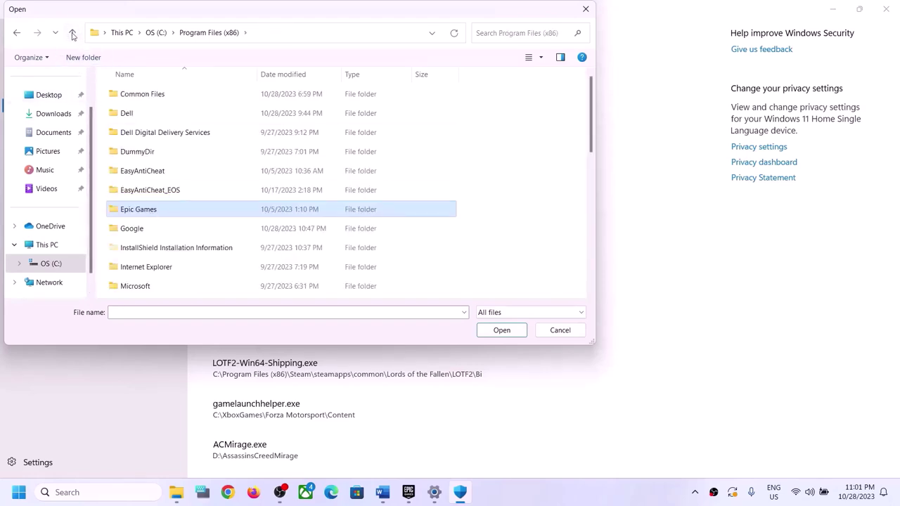
left_click(72, 34)
left_click(154, 270)
scroll(189, 241, "down", 1)
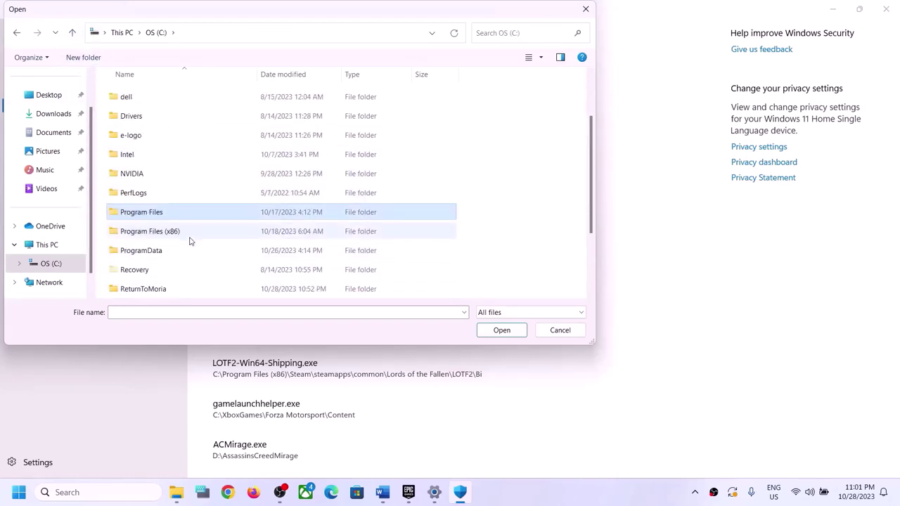
scroll(189, 241, "down", 2)
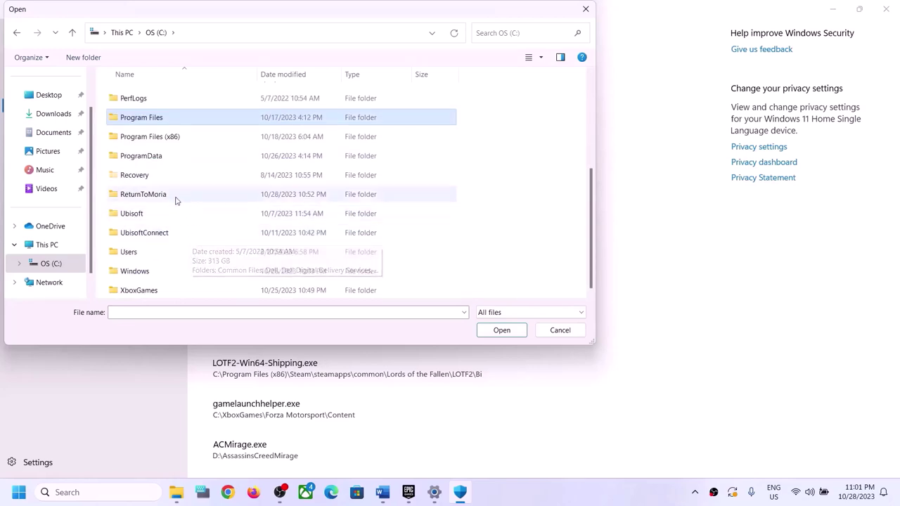
double_click(151, 118)
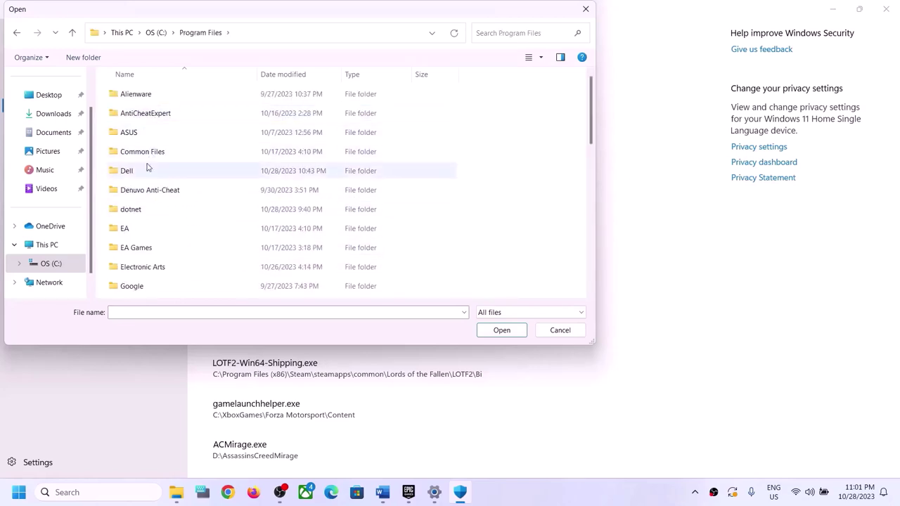
scroll(161, 273, "down", 1)
scroll(161, 273, "up", 1)
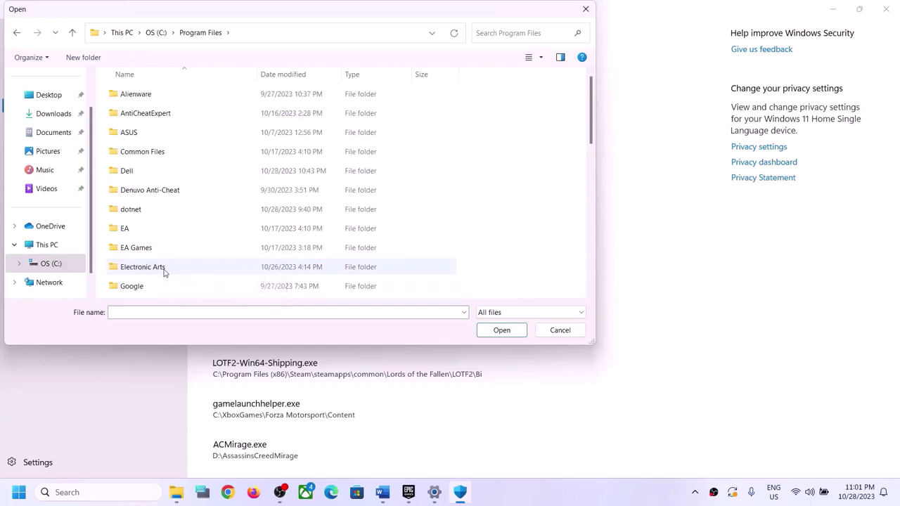
left_click(72, 33)
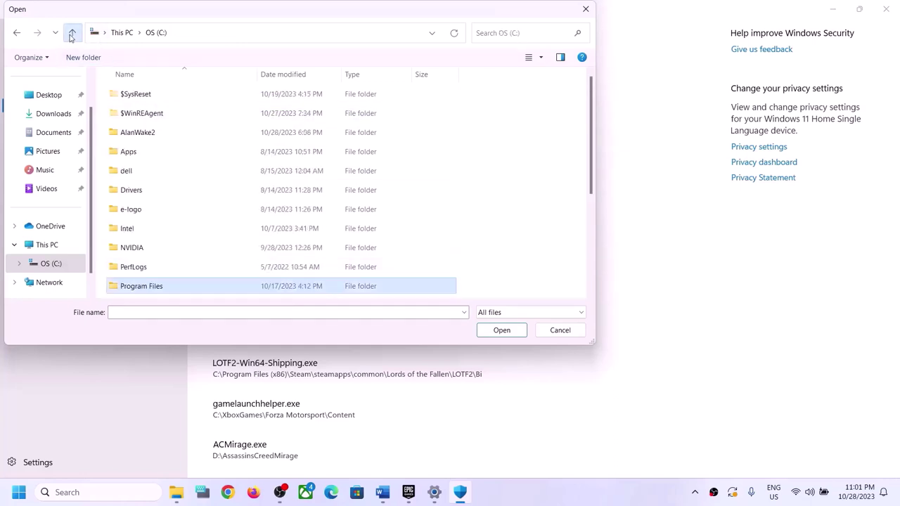
Step: Select AlanWake2.exe in C:\AlanWake2 and add it as an allowed app
scroll(211, 228, "down", 3)
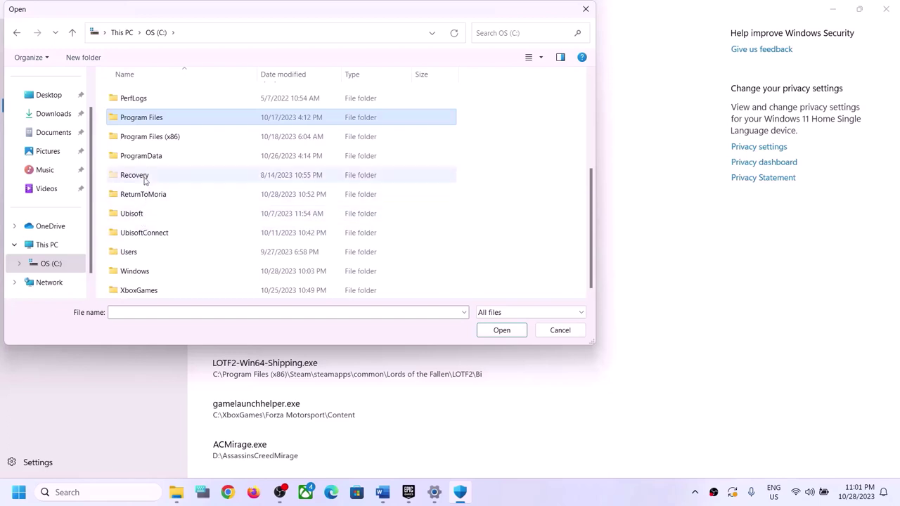
scroll(144, 175, "up", 3)
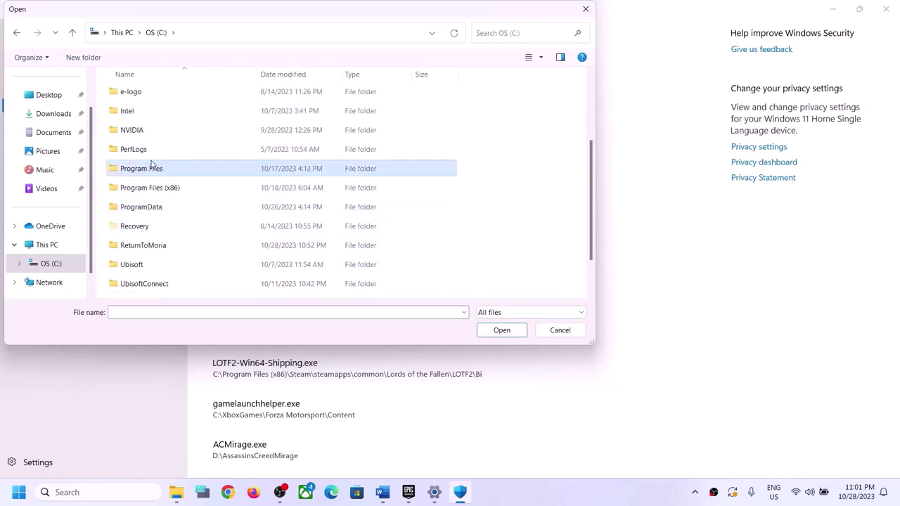
left_click(121, 129)
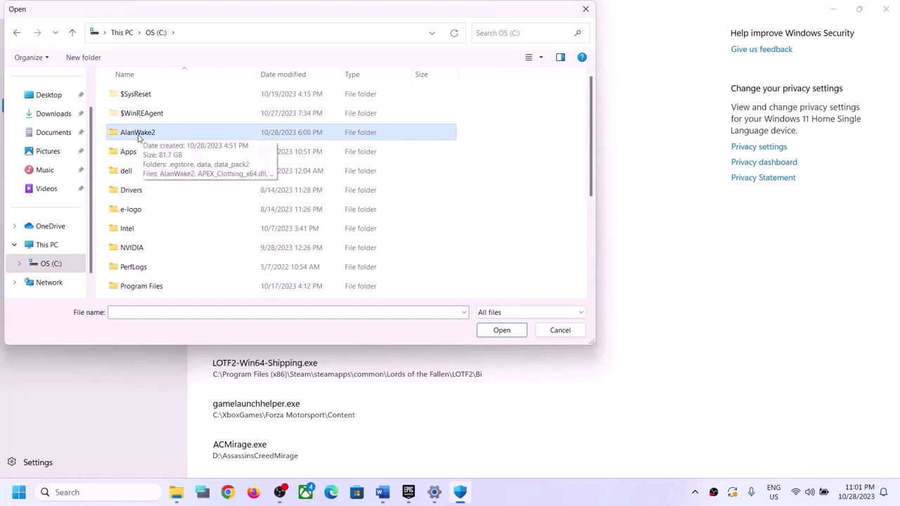
double_click(139, 133)
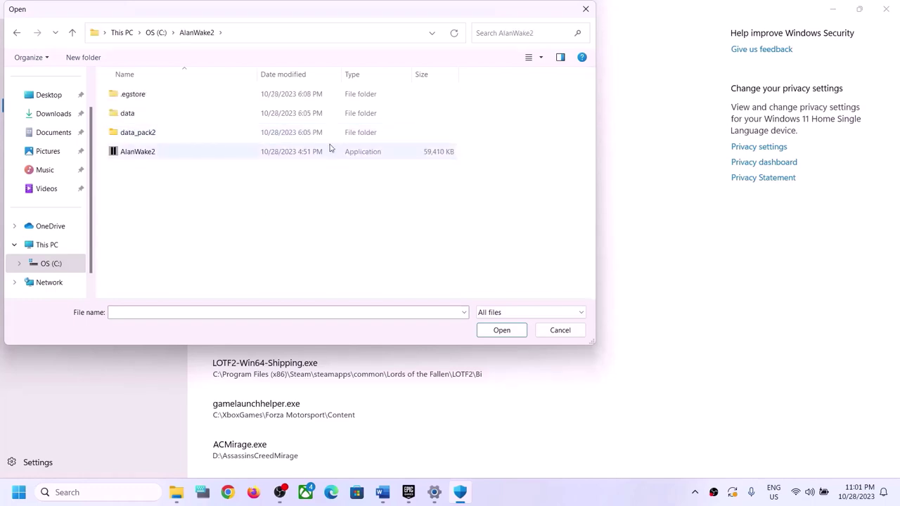
left_click(122, 155)
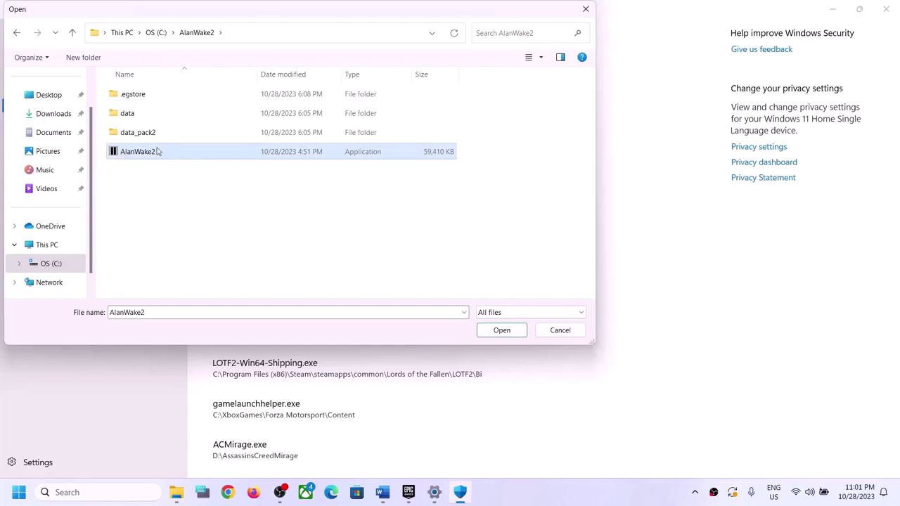
left_click(503, 330)
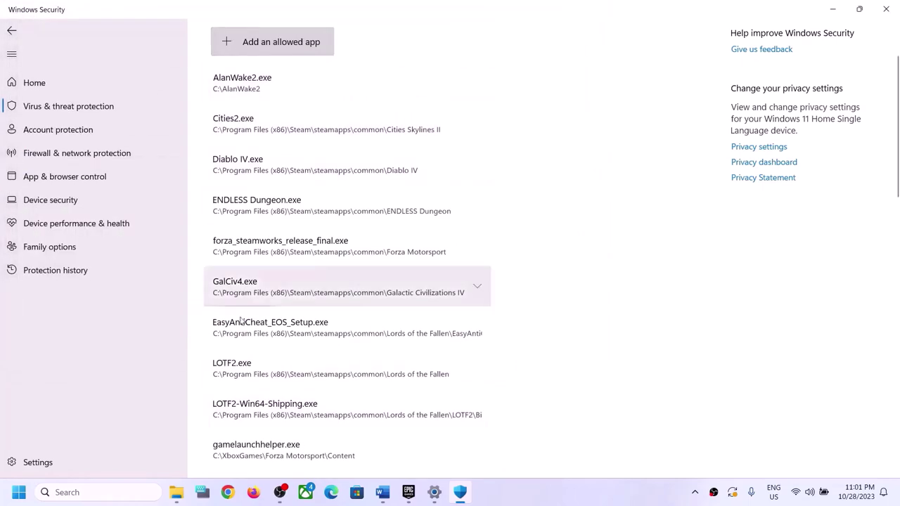
Step: Open Control Panel's Windows Defender Firewall list of allowed apps via System and Security
left_click(95, 494)
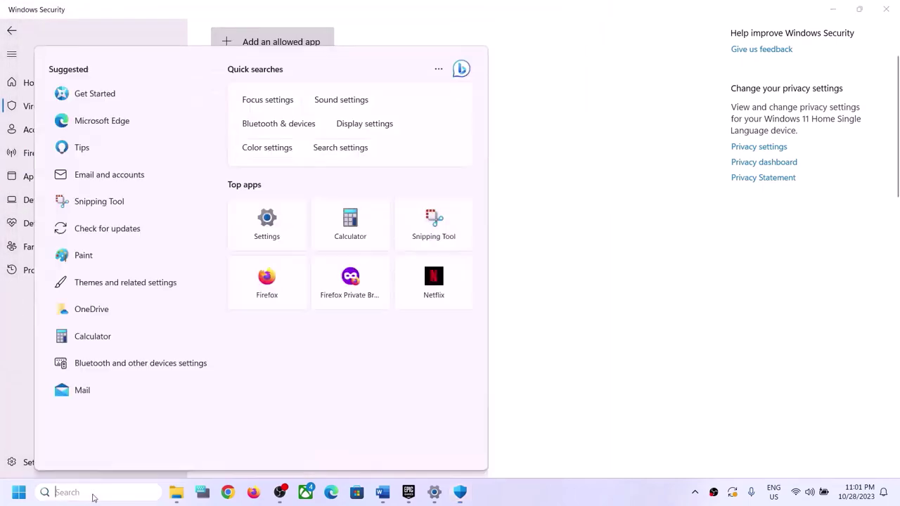
type("con")
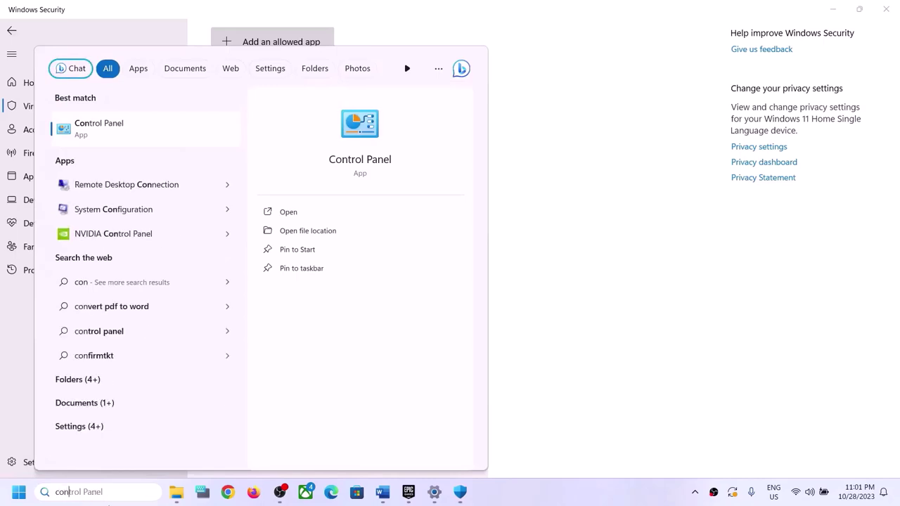
key("Right")
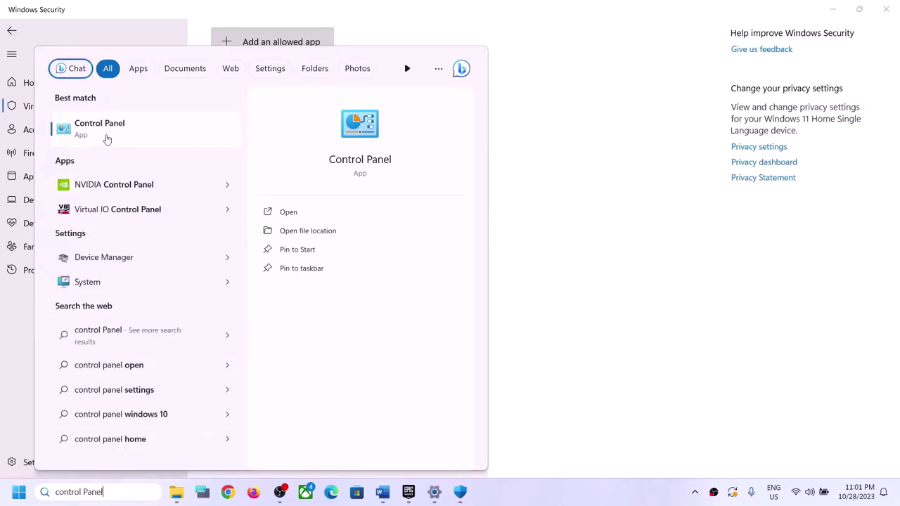
left_click(107, 139)
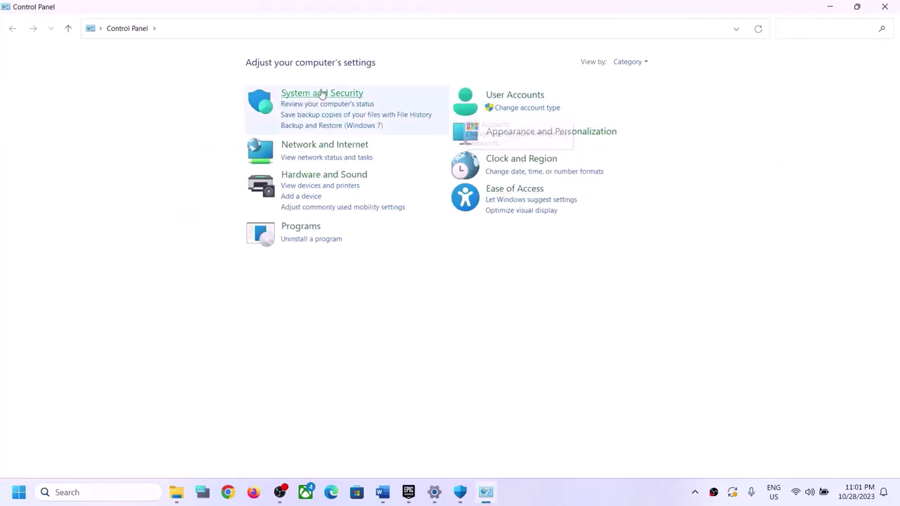
left_click(320, 92)
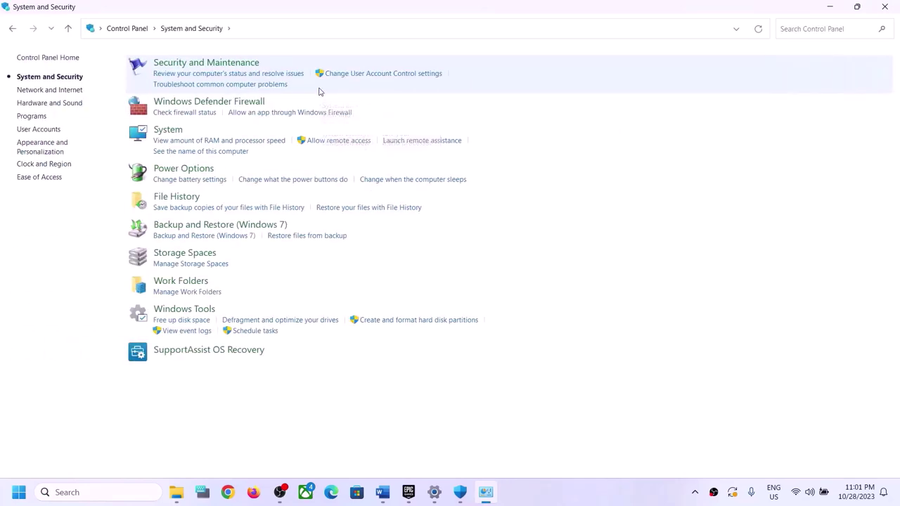
left_click(209, 103)
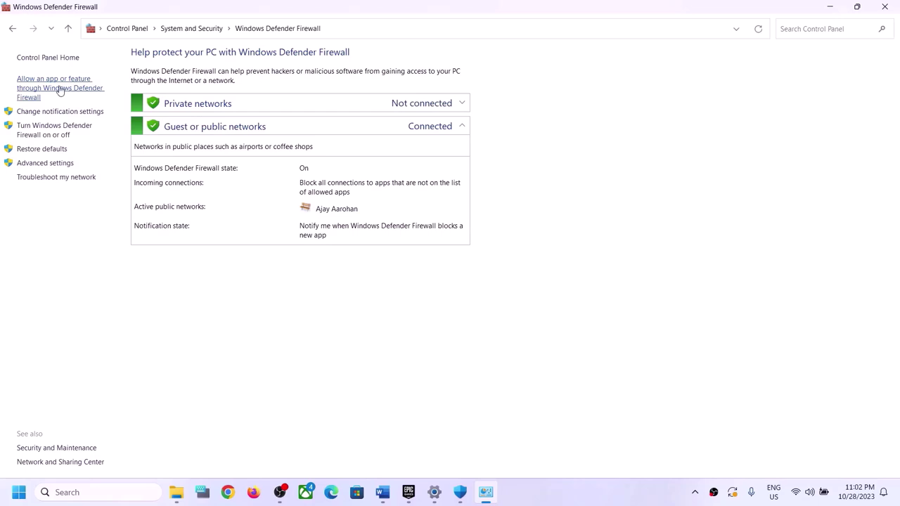
left_click(60, 89)
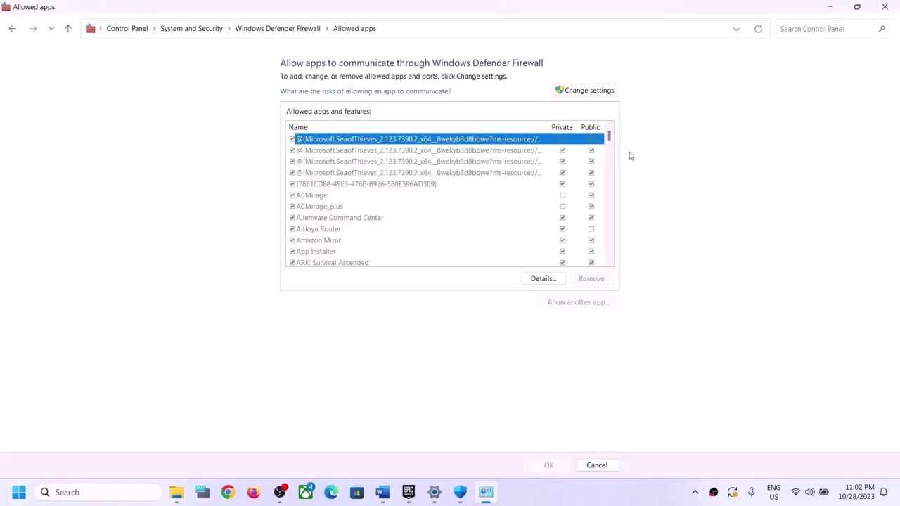
Step: Unlock the allowed apps list and browse for another app on the OS (C:) drive
left_click(595, 90)
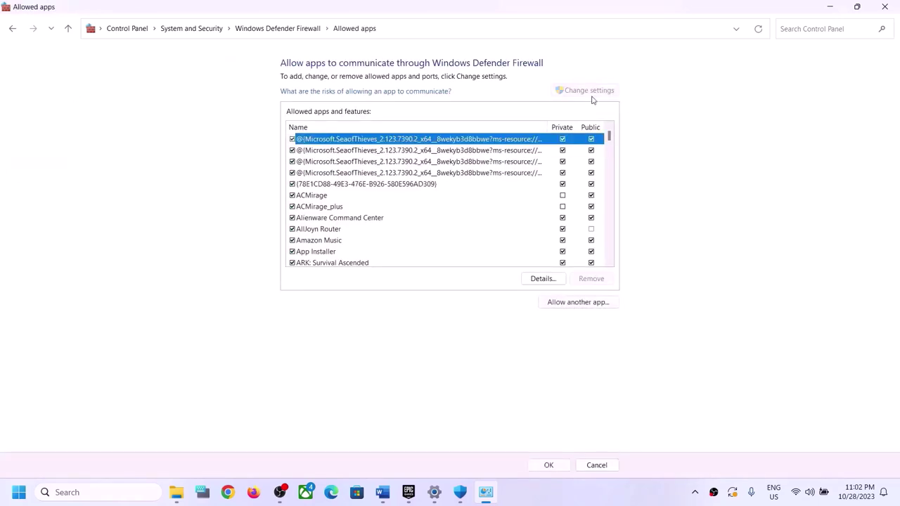
left_click(574, 303)
left_click(528, 302)
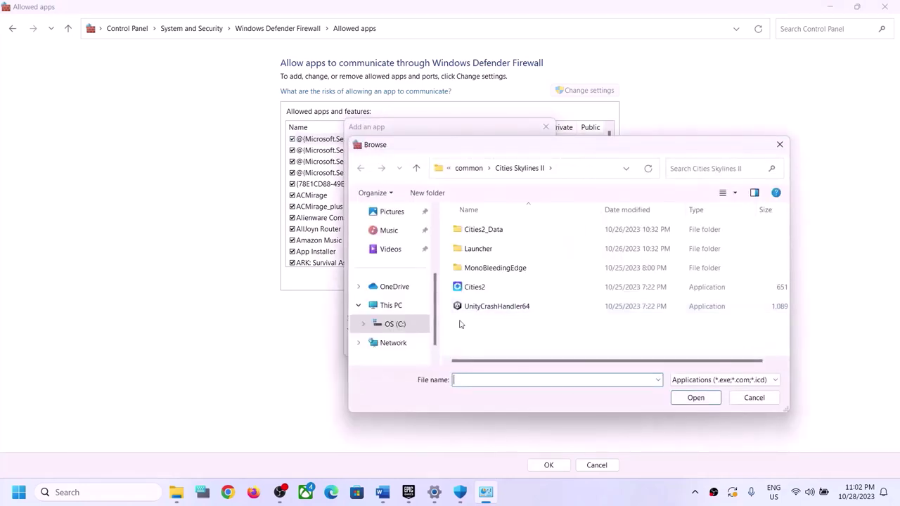
left_click(391, 324)
scroll(510, 292, "down", 1)
scroll(511, 294, "up", 2)
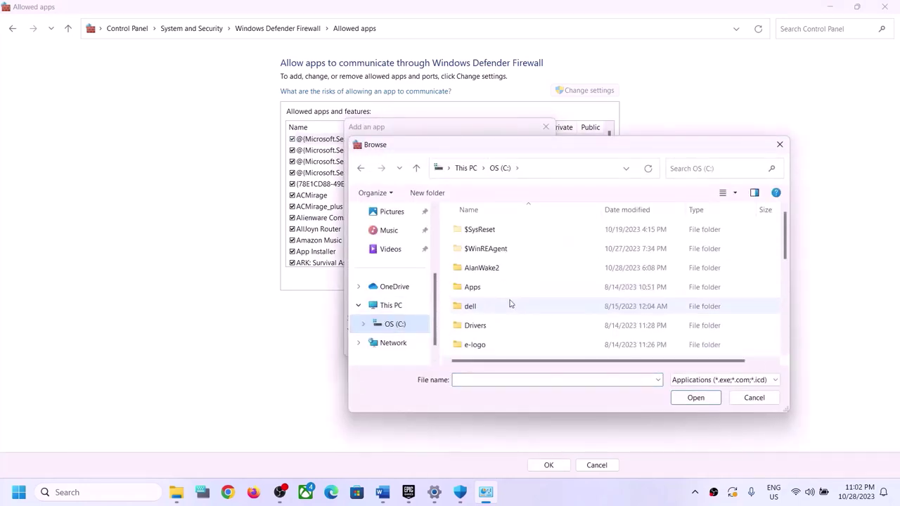
scroll(508, 296, "down", 1)
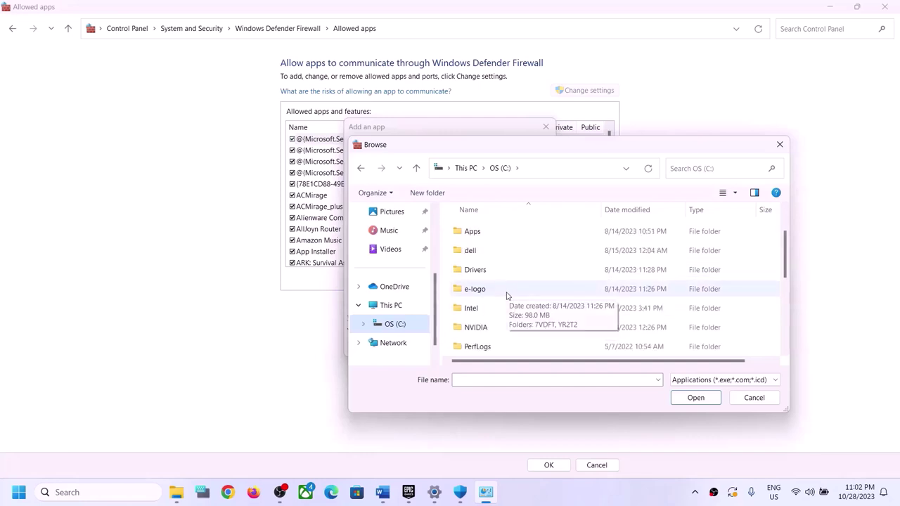
scroll(507, 296, "up", 1)
Step: Add AlanWake2.exe from the AlanWake2 folder to the allowed apps, save, and close the window
left_click(498, 270)
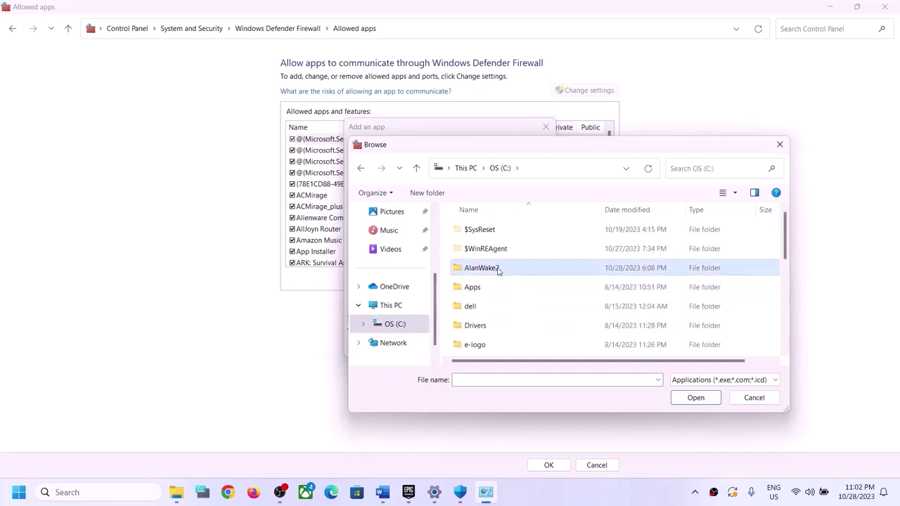
double_click(514, 275)
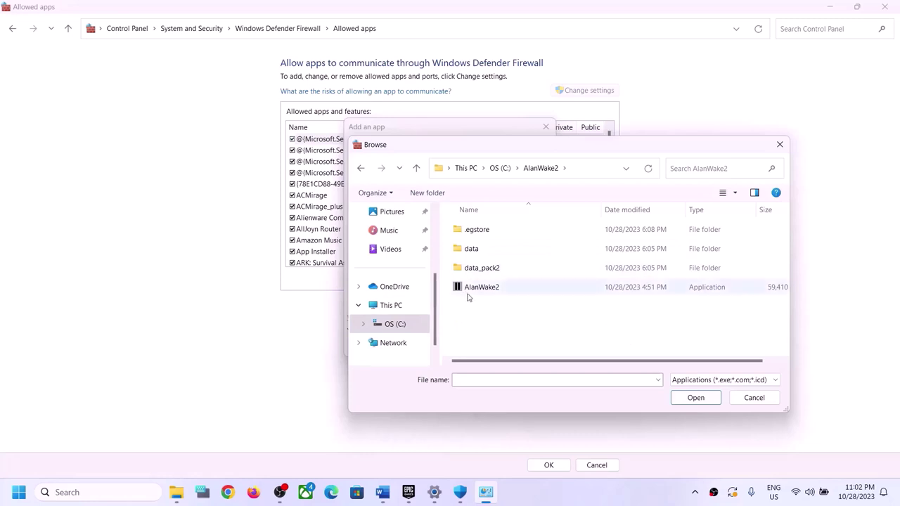
left_click(466, 291)
left_click(695, 398)
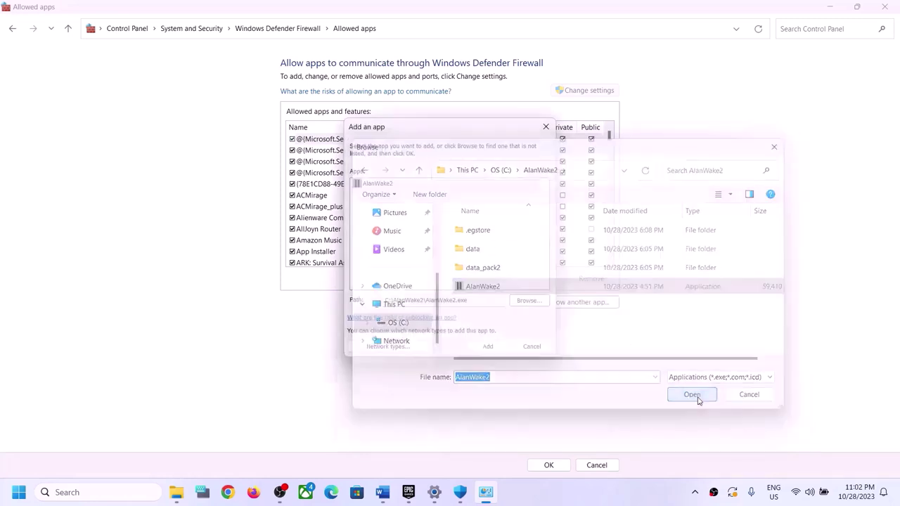
left_click(486, 346)
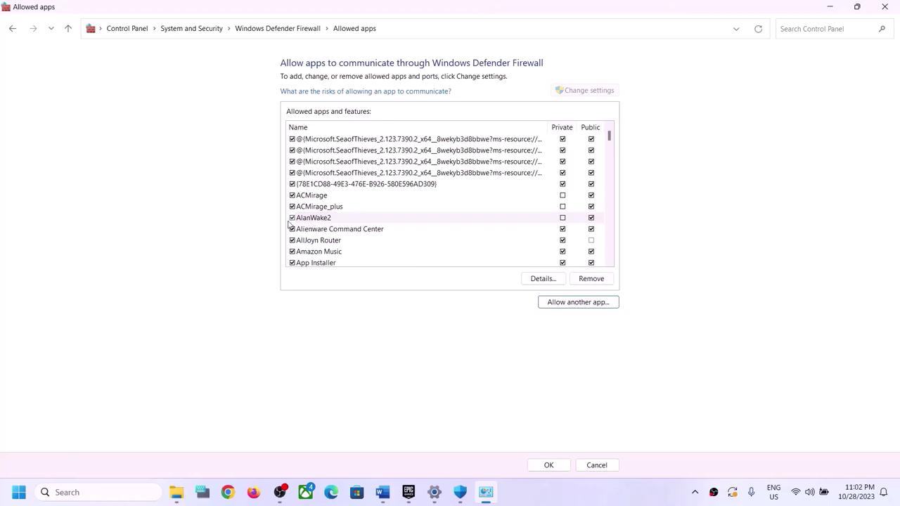
left_click(548, 465)
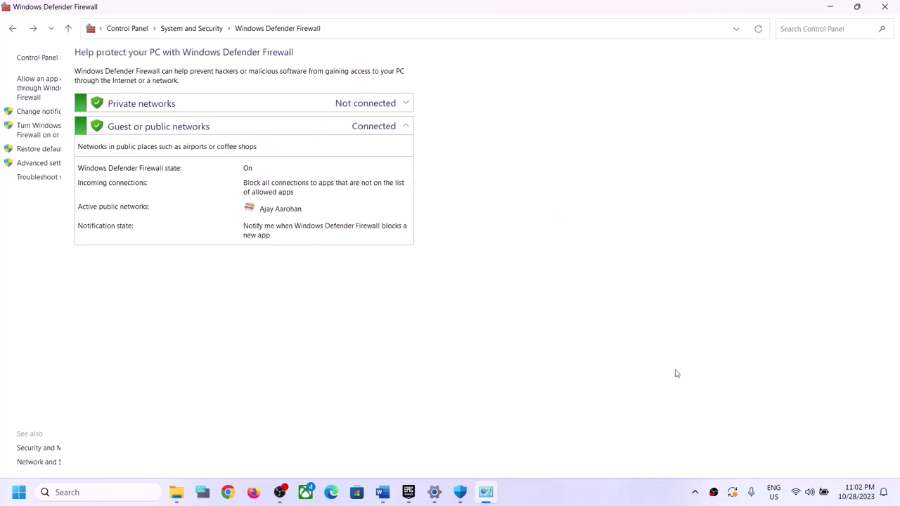
left_click(885, 7)
Step: Close Windows Security and Settings, highlight Step 6 'Verify the game files', then minimize Word
left_click(885, 7)
left_click(885, 7)
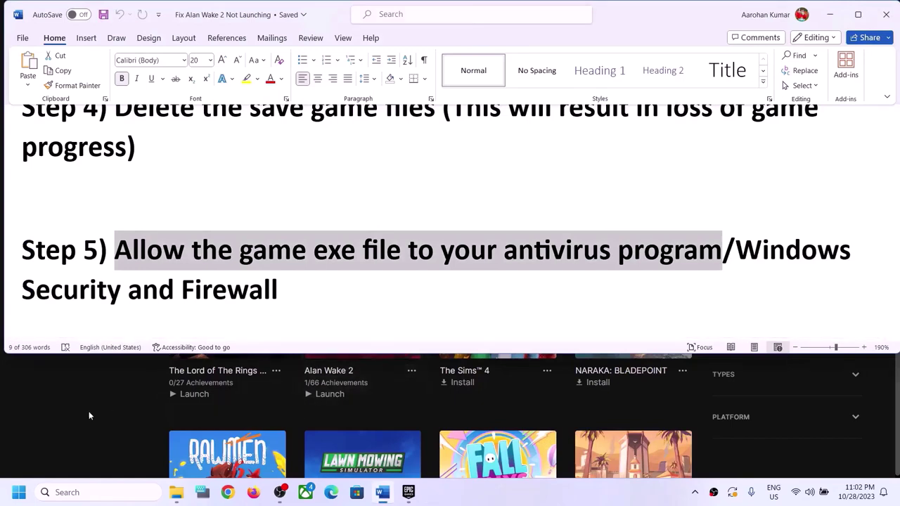
scroll(208, 281, "down", 3)
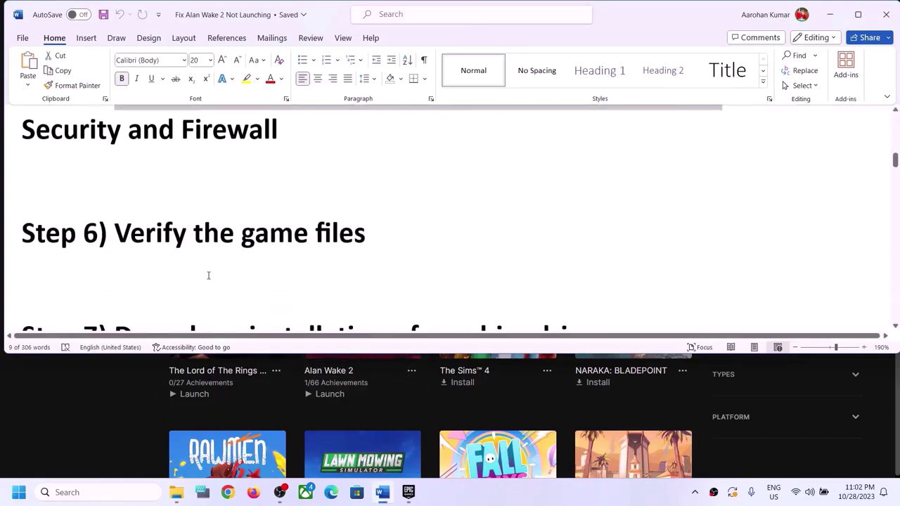
left_click_drag(115, 285, 382, 287)
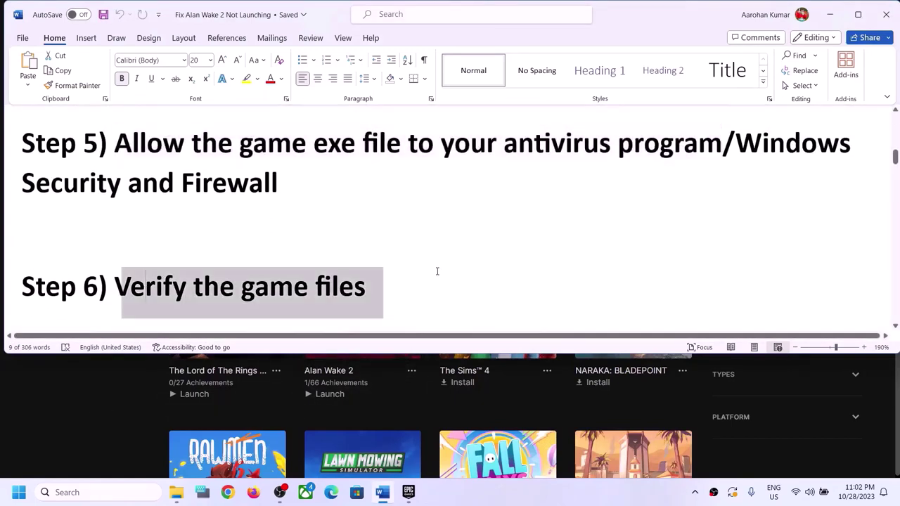
left_click(837, 18)
left_click(80, 141)
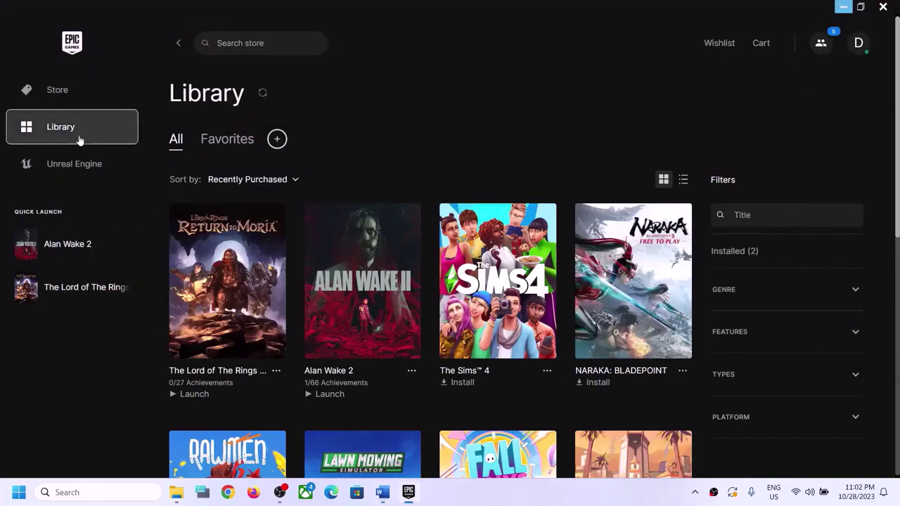
Step: Open Alan Wake 2's Manage settings from its library options menu, then close them
left_click(411, 371)
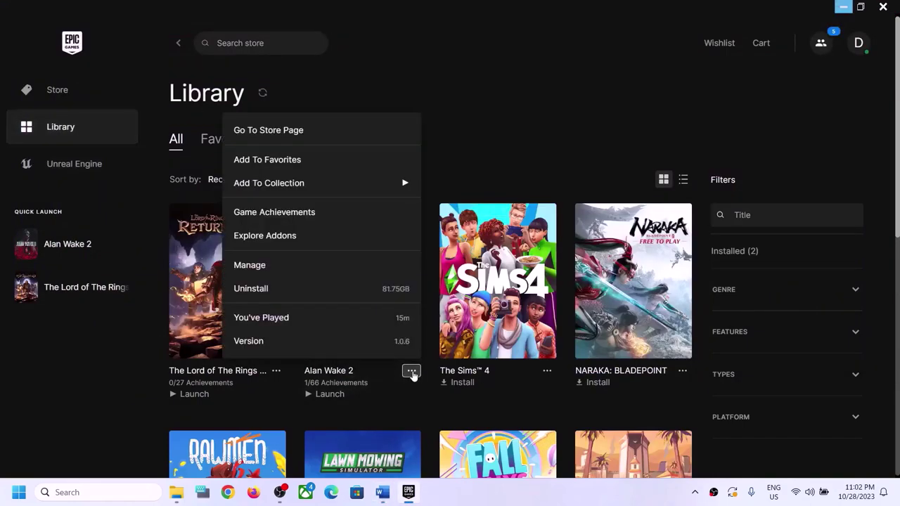
left_click(261, 264)
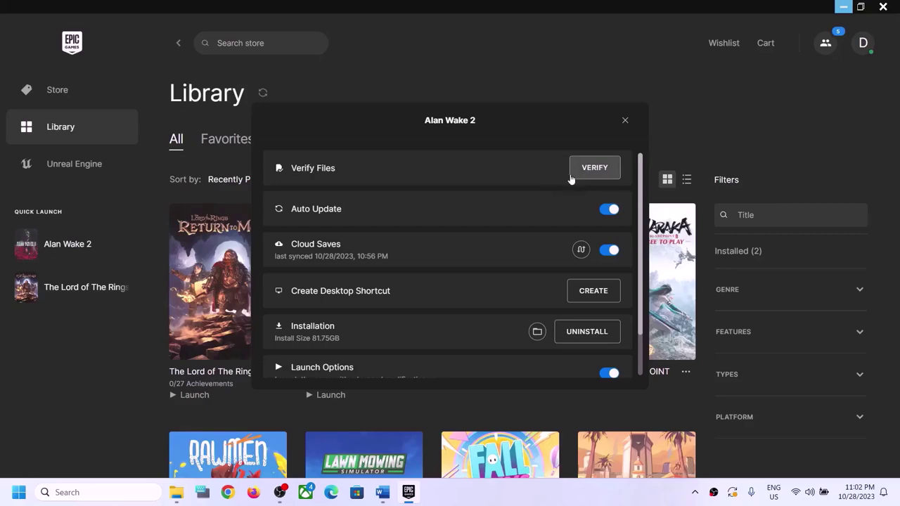
left_click(625, 121)
Step: Highlight Step 7's clean-install heading and the NVIDIA and AMD driver links, then open the NVIDIA link
left_click(382, 493)
scroll(260, 280, "down", 3)
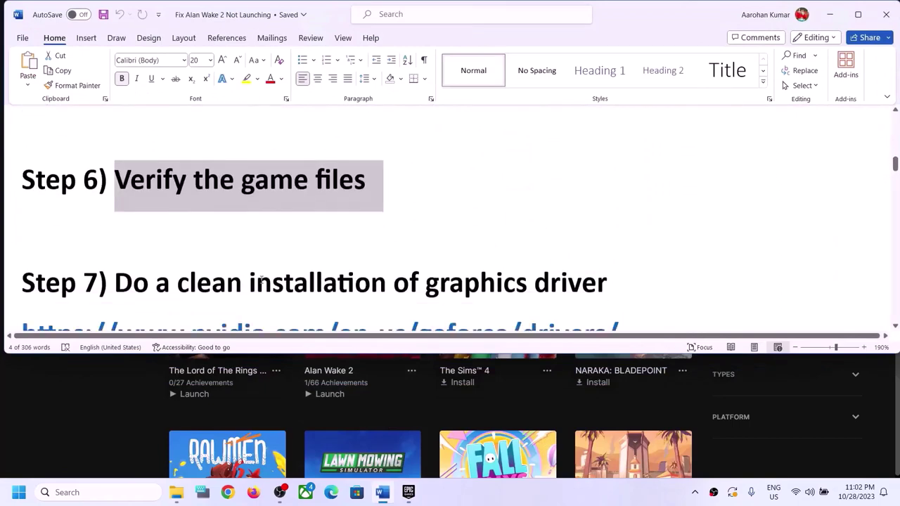
scroll(260, 279, "down", 3)
left_click_drag(133, 175, 612, 175)
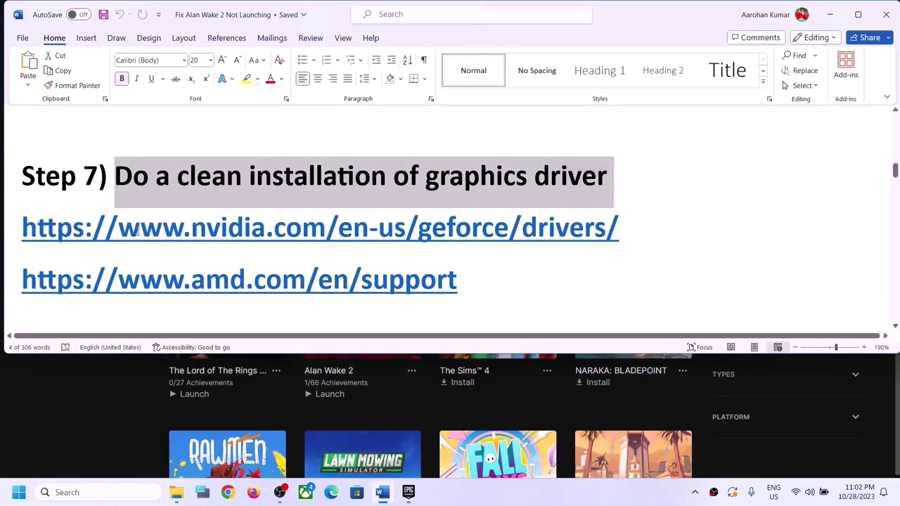
left_click_drag(141, 232, 619, 234)
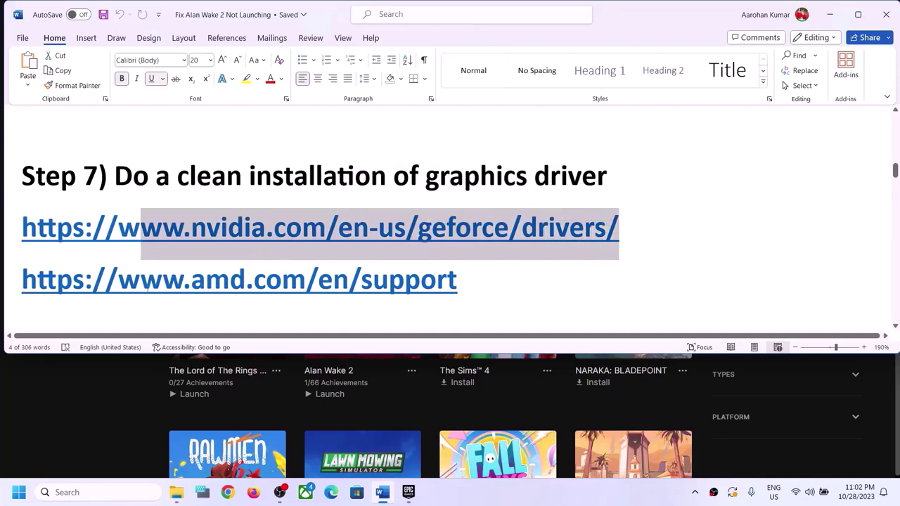
left_click_drag(140, 286, 436, 285)
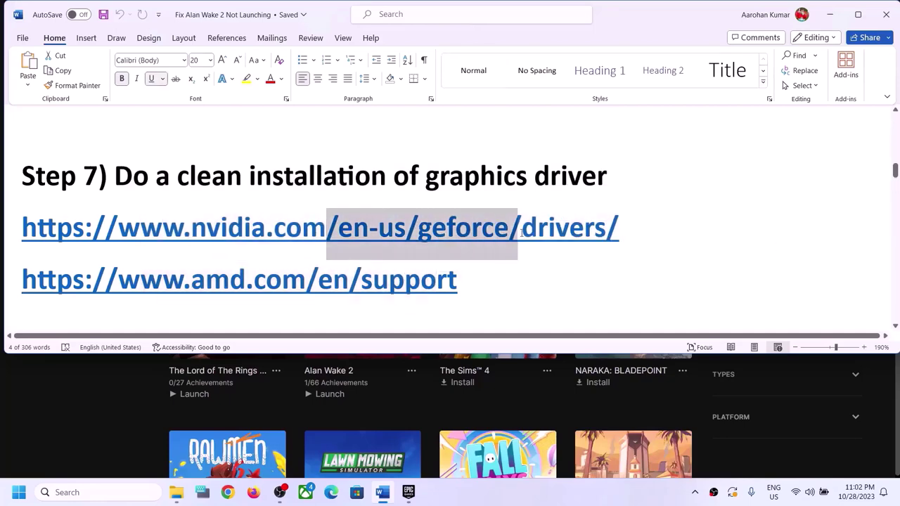
left_click(89, 436)
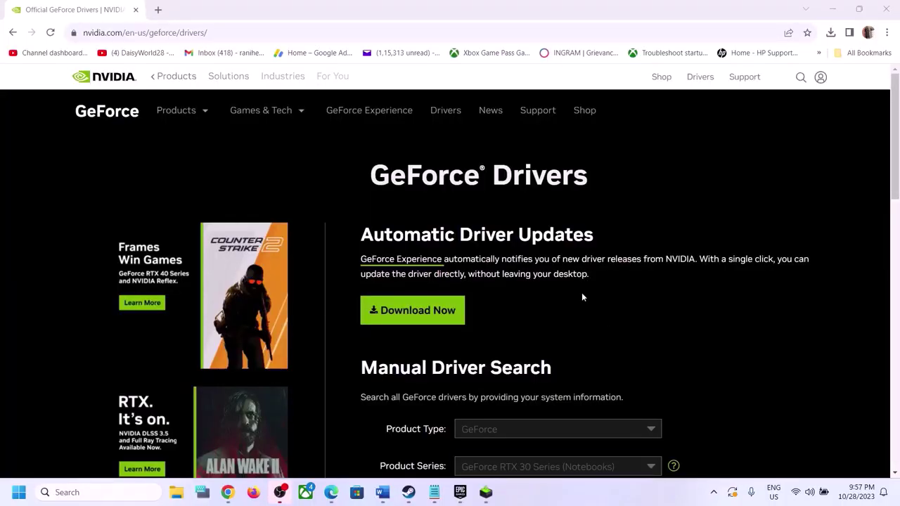
Step: Search drivers for GeForce RTX 30 Series (Notebooks), RTX 3050 Laptop GPU, Windows 11
scroll(582, 293, "down", 3)
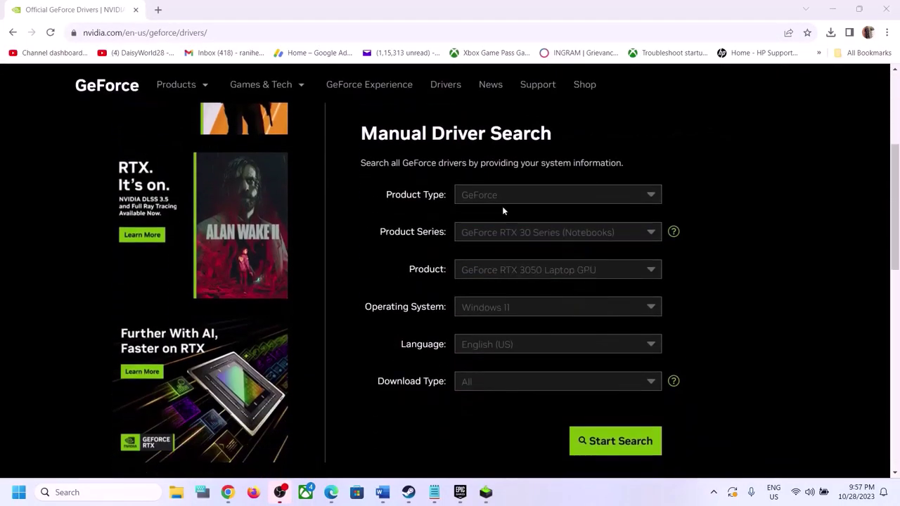
left_click(499, 202)
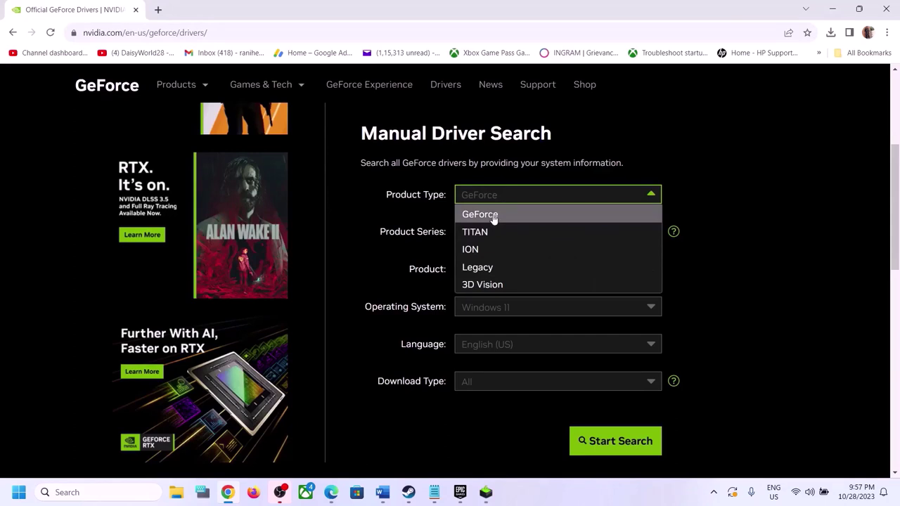
left_click(493, 218)
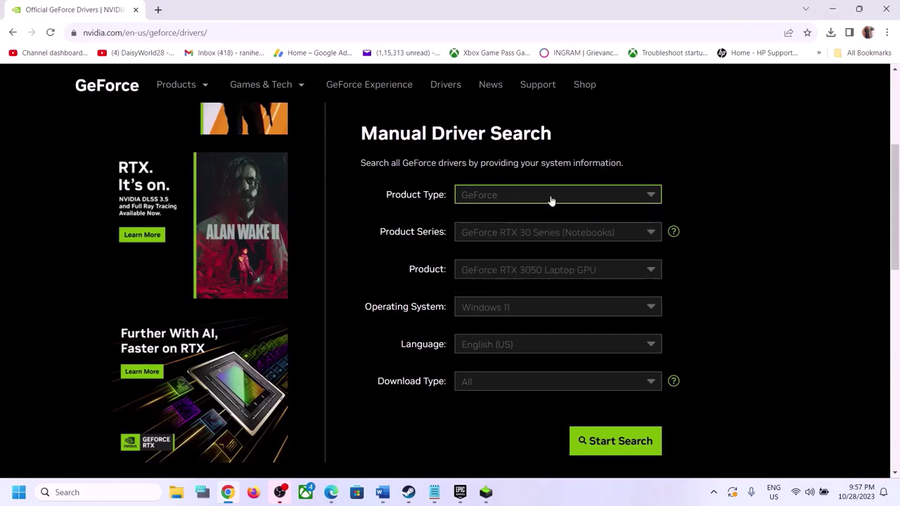
left_click(511, 241)
left_click(527, 287)
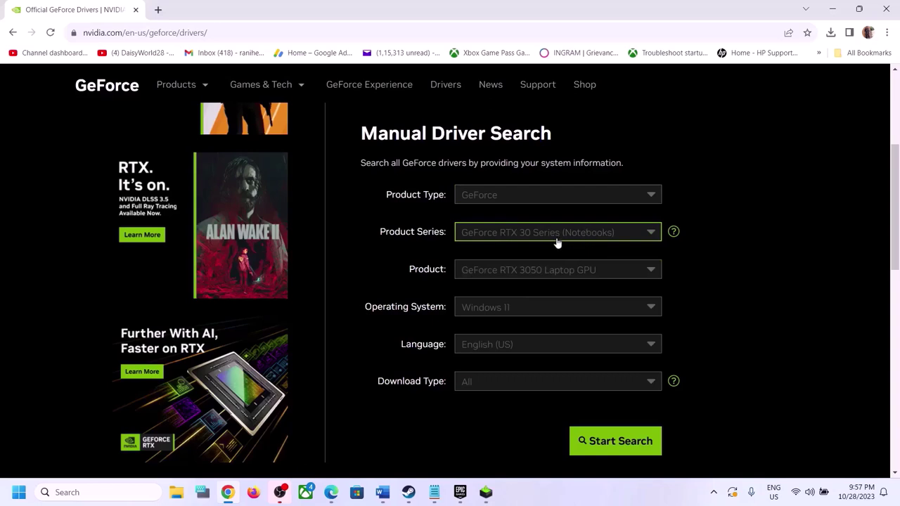
left_click(542, 277)
left_click(544, 395)
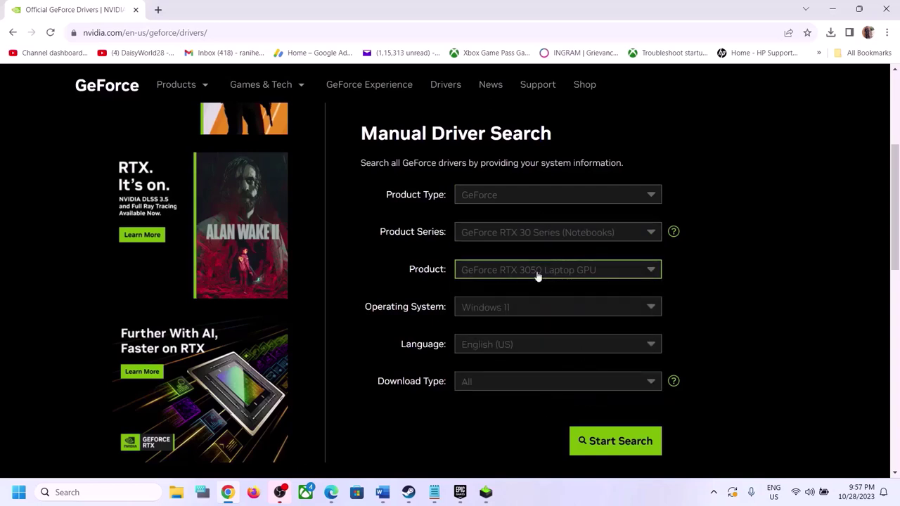
left_click(494, 308)
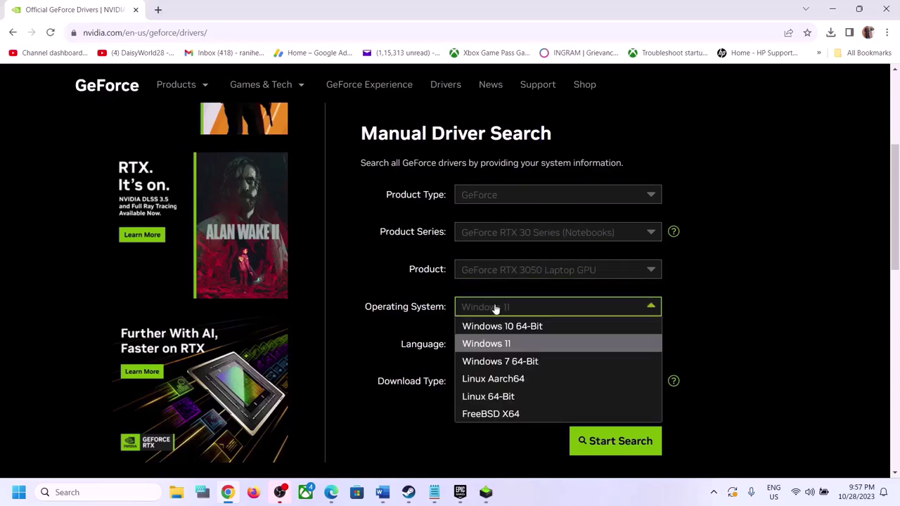
left_click(507, 345)
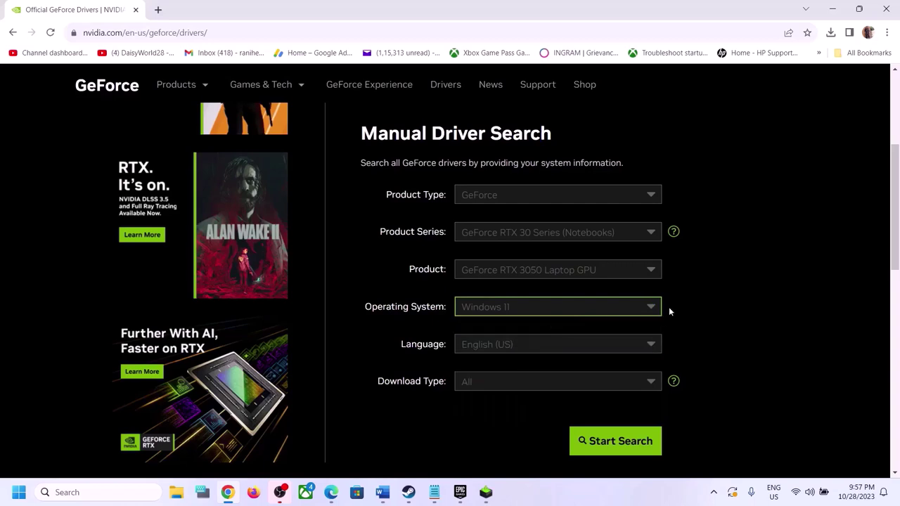
left_click(642, 440)
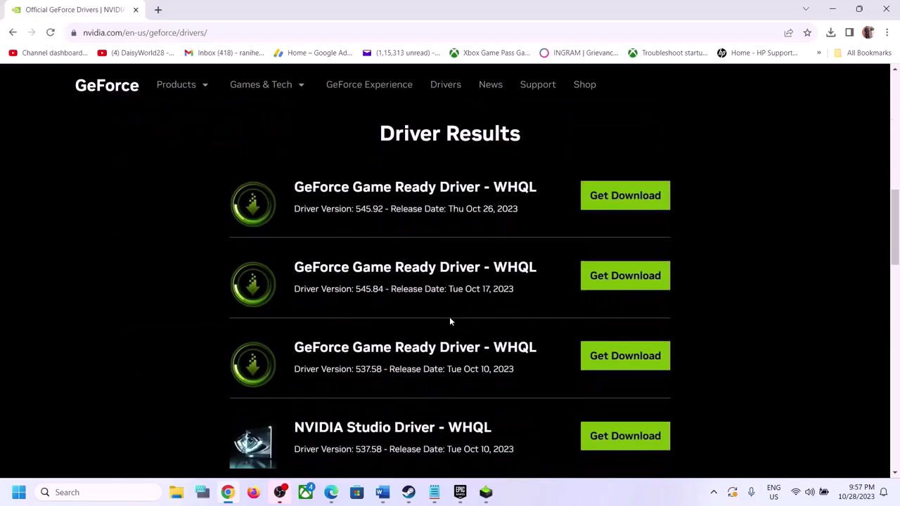
Step: Highlight the 545.92 Game Ready driver result, open its details, and show the downloaded file
scroll(450, 317, "up", 1)
left_click_drag(296, 246, 430, 246)
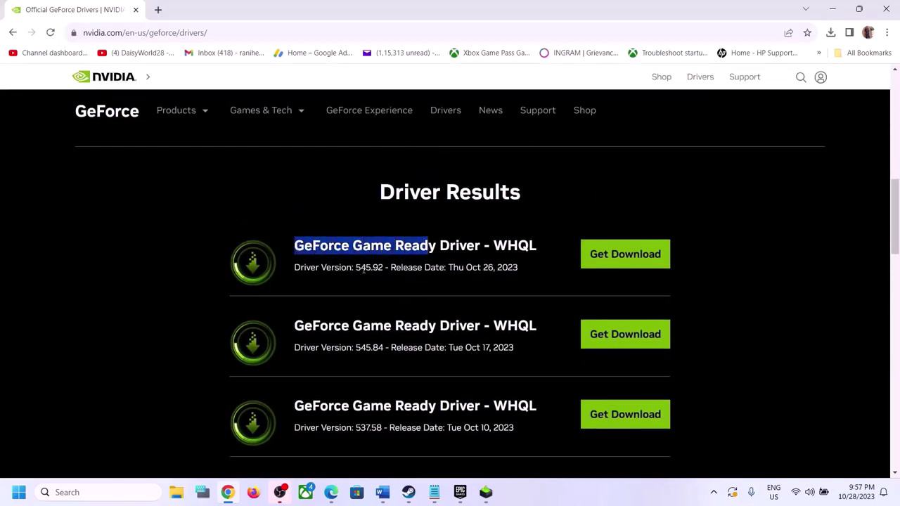
left_click_drag(355, 268, 382, 269)
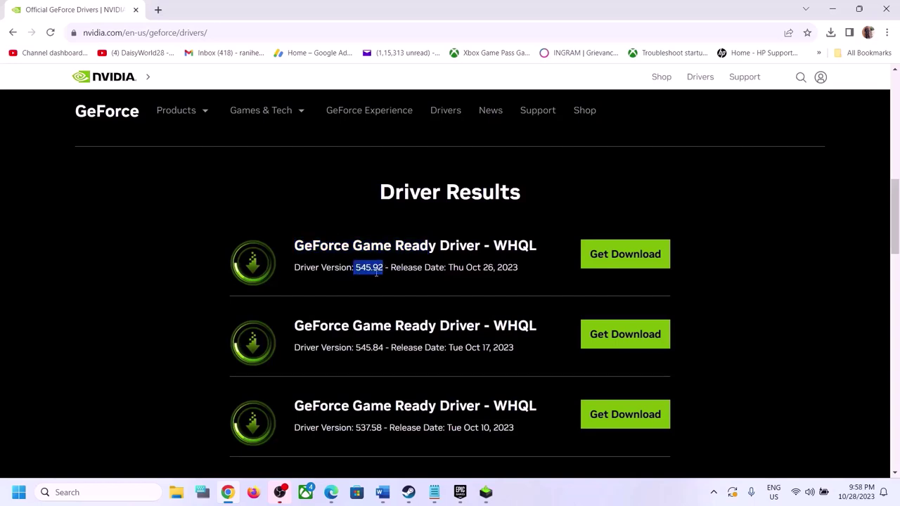
left_click(623, 257)
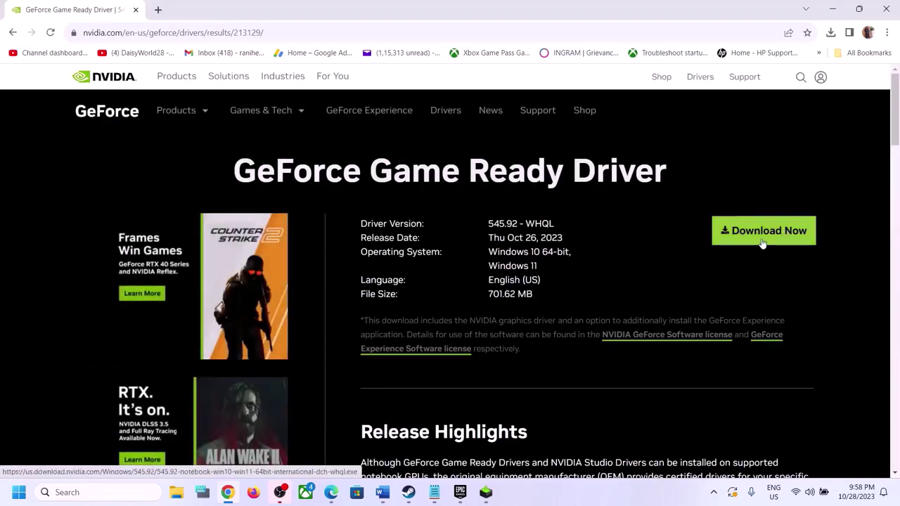
left_click(831, 32)
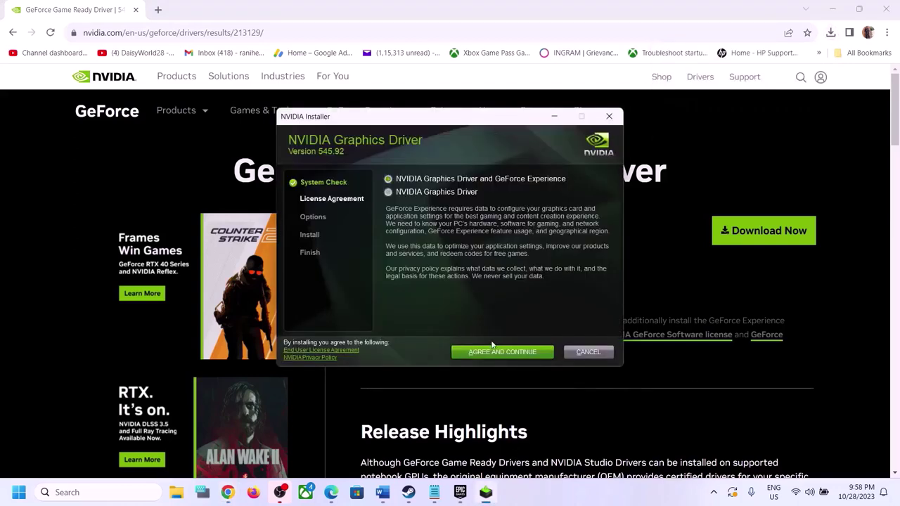
Step: Accept the license, choose Custom (Advanced), and begin a clean install of driver 545.92
left_click(503, 355)
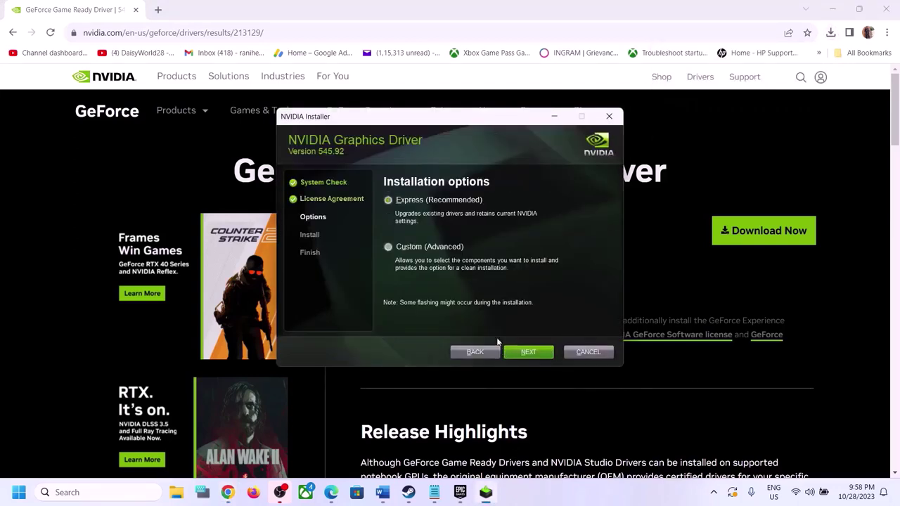
left_click(388, 247)
left_click(539, 355)
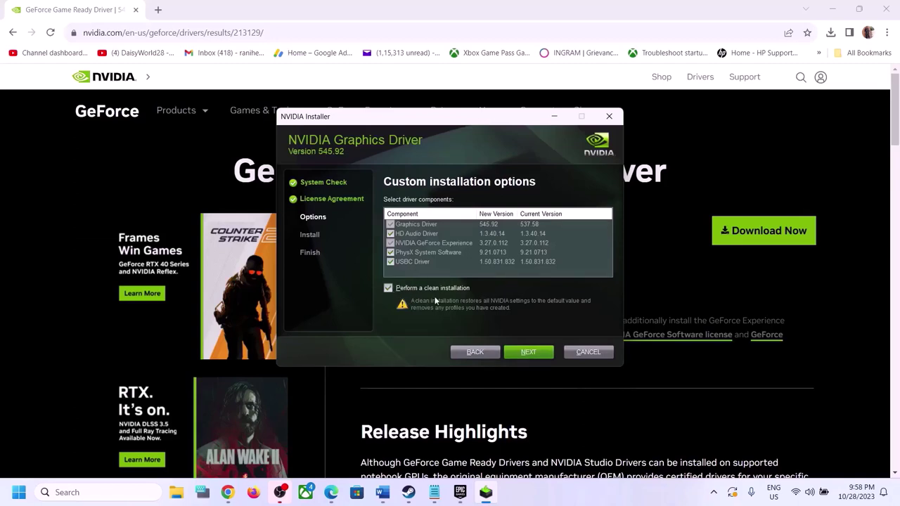
left_click(533, 351)
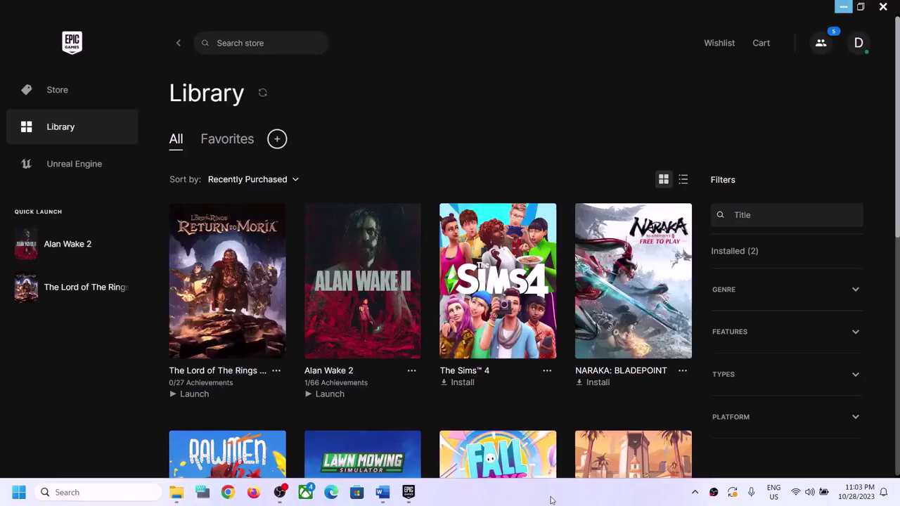
Step: Highlight Step 8's dual graphics card advice in the Word guide
left_click(382, 492)
scroll(285, 217, "down", 3)
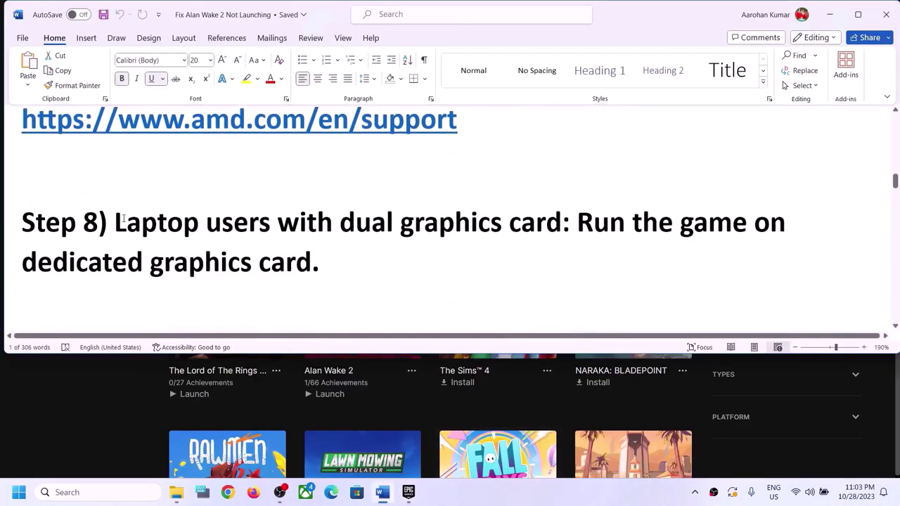
left_click_drag(113, 217, 695, 256)
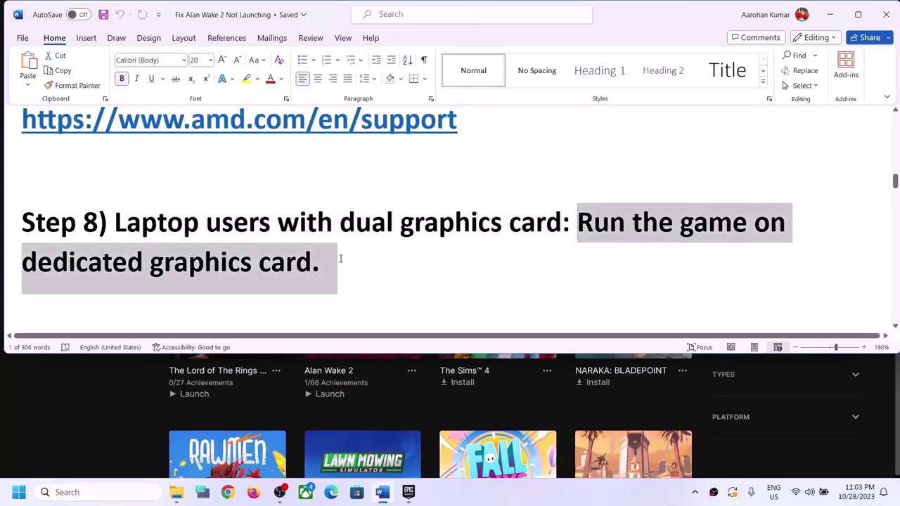
double_click(173, 267)
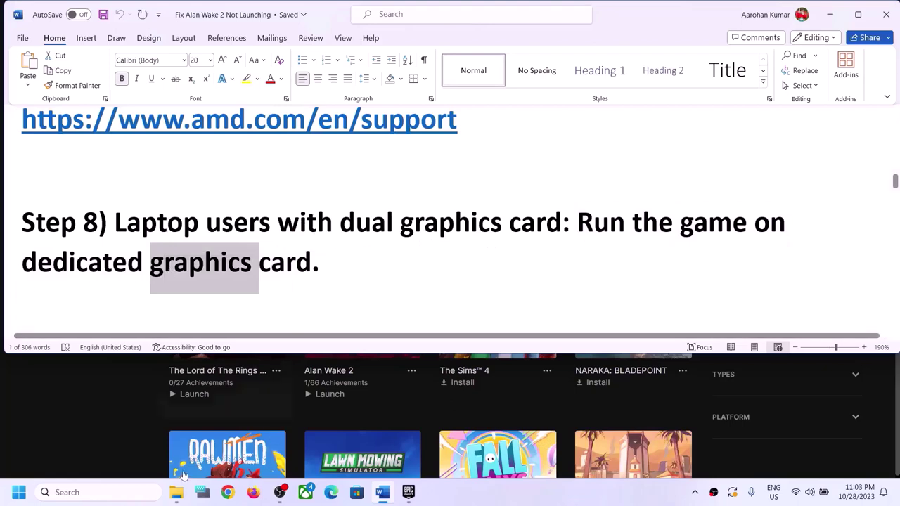
Step: Add AlanWake2.exe from the C: drive's AlanWake2 folder to the Graphics settings app list
left_click(133, 492)
type("graphics settings")
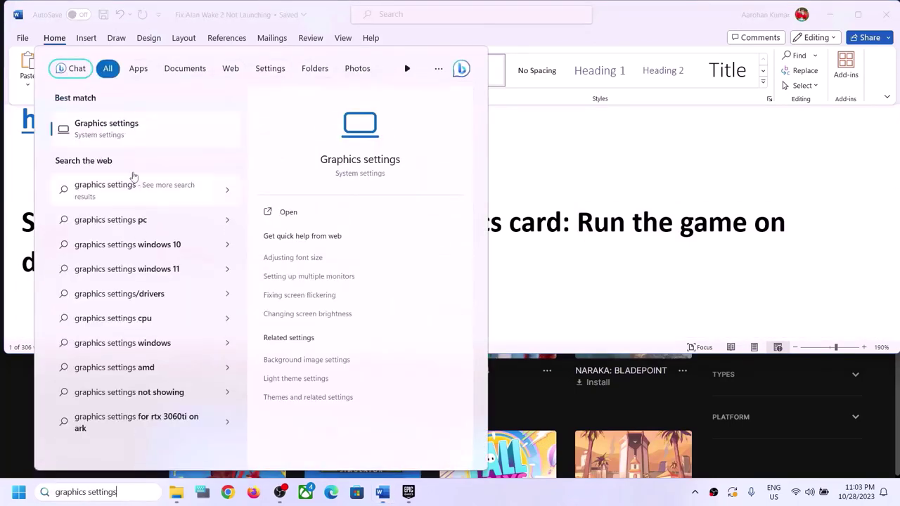
left_click(124, 125)
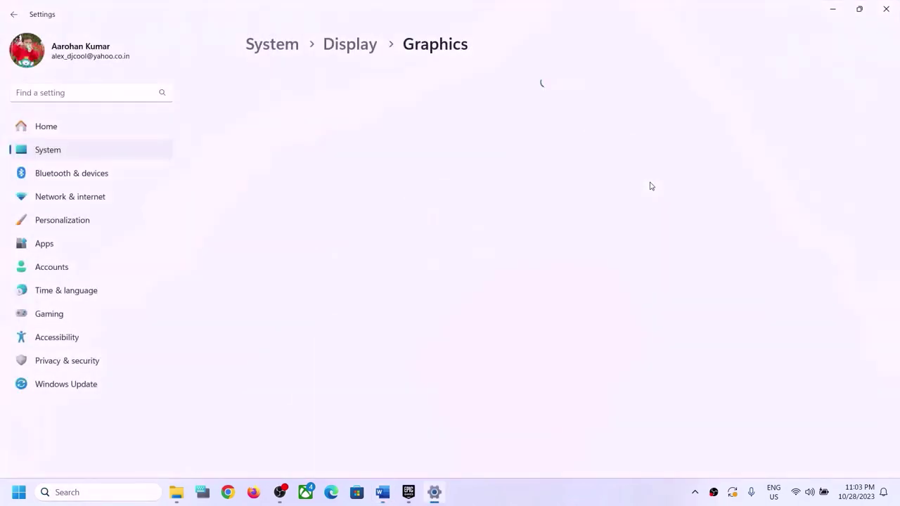
left_click(279, 211)
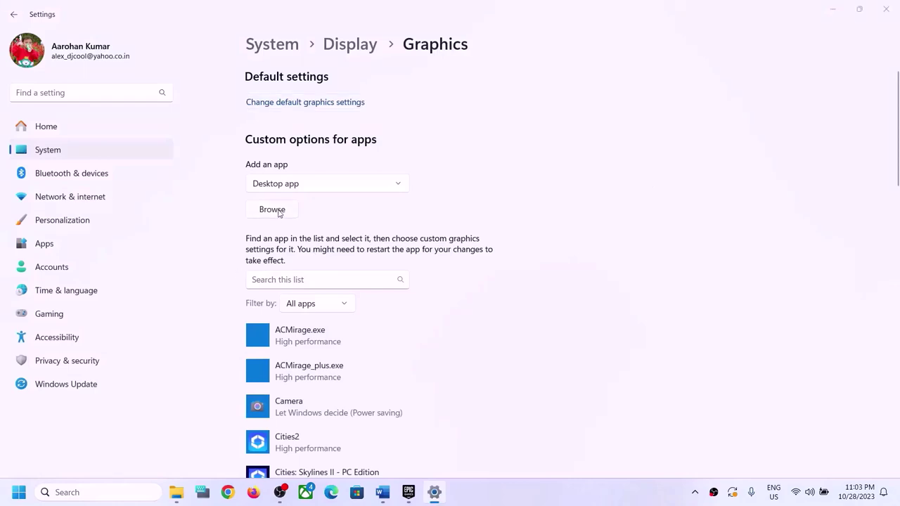
left_click(50, 263)
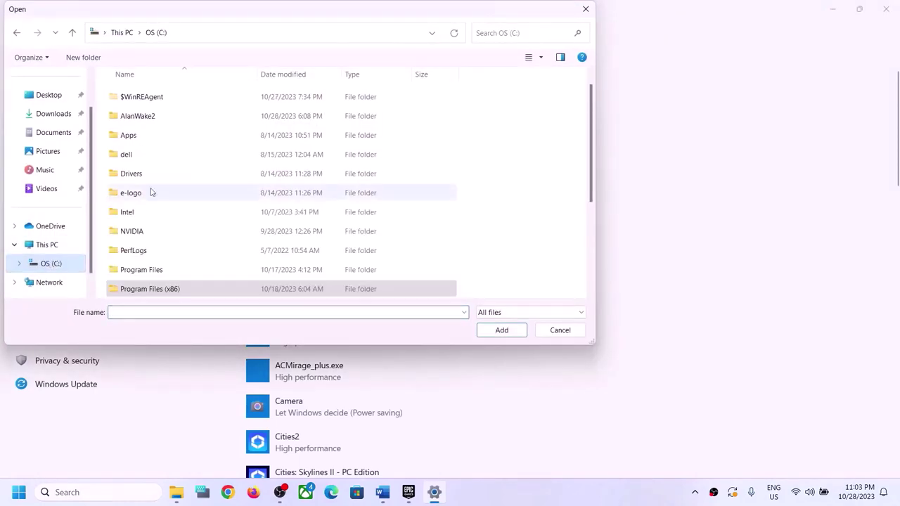
left_click(148, 118)
double_click(148, 118)
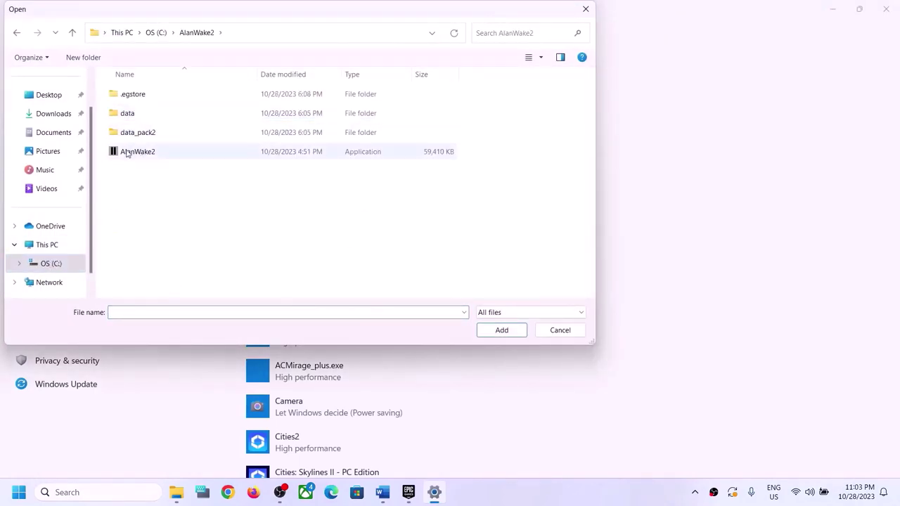
left_click(127, 153)
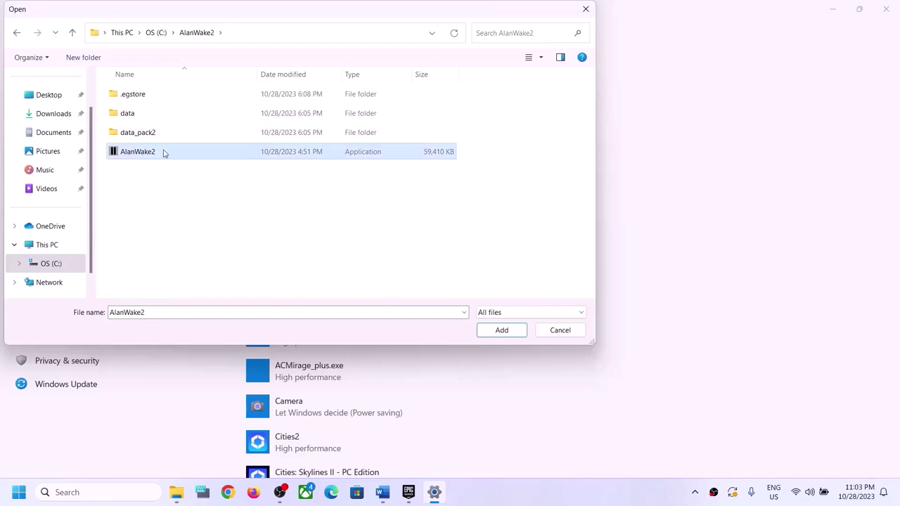
left_click(501, 330)
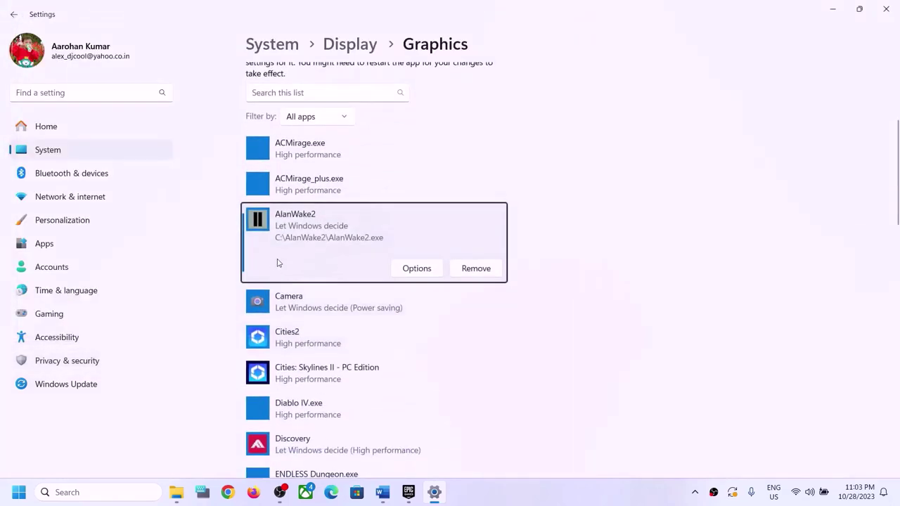
Step: Set AlanWake2's graphics preference to High performance NVIDIA GPU, save, and close Settings
left_click(427, 269)
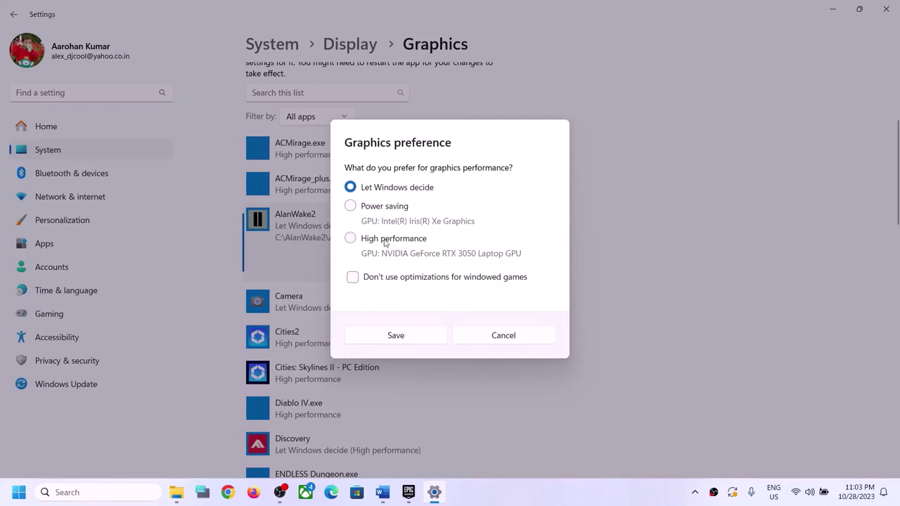
left_click(380, 242)
left_click(398, 337)
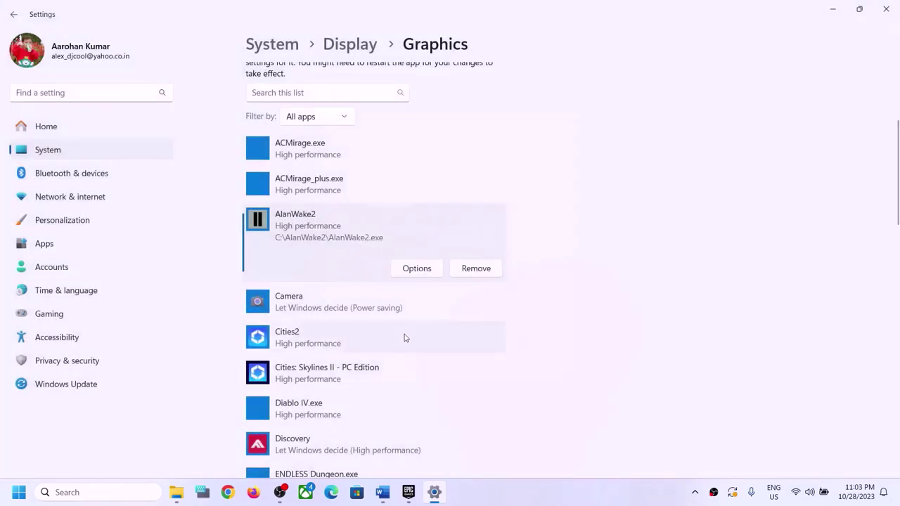
left_click(887, 10)
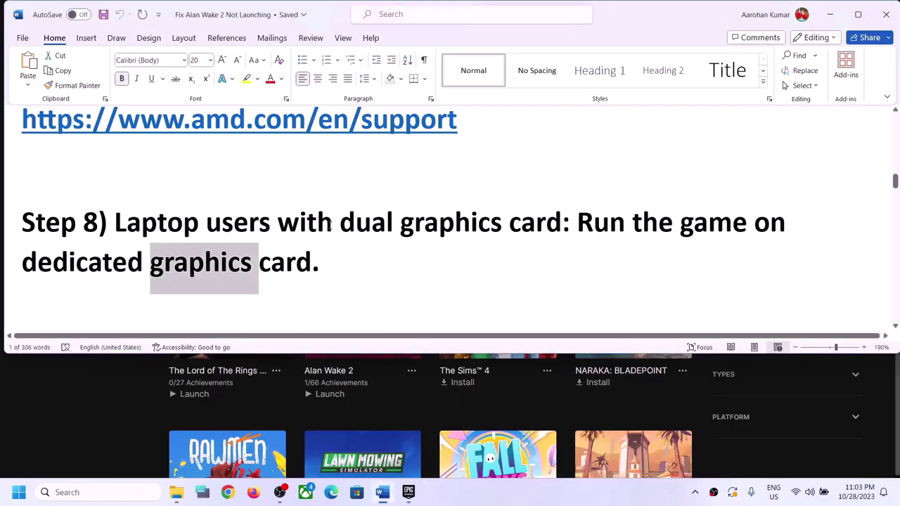
scroll(336, 270, "down", 3)
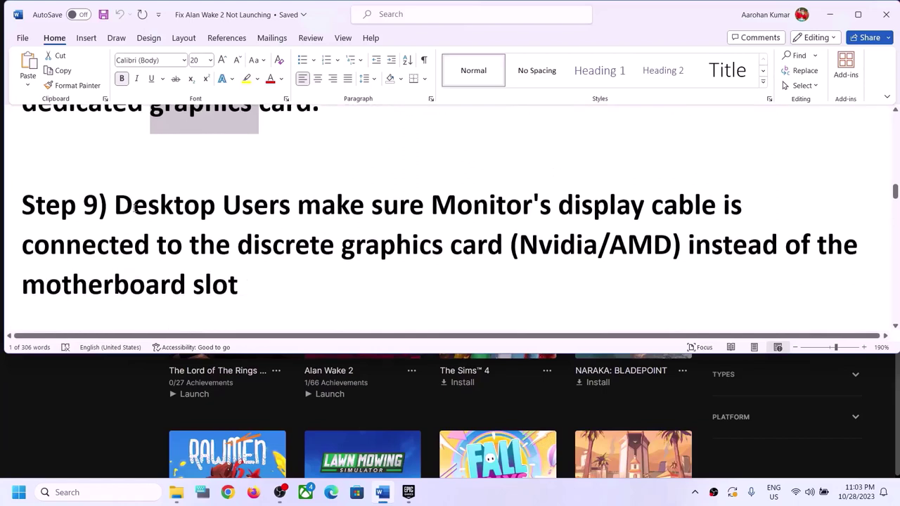
left_click_drag(114, 204, 627, 199)
left_click(429, 205)
left_click(532, 205)
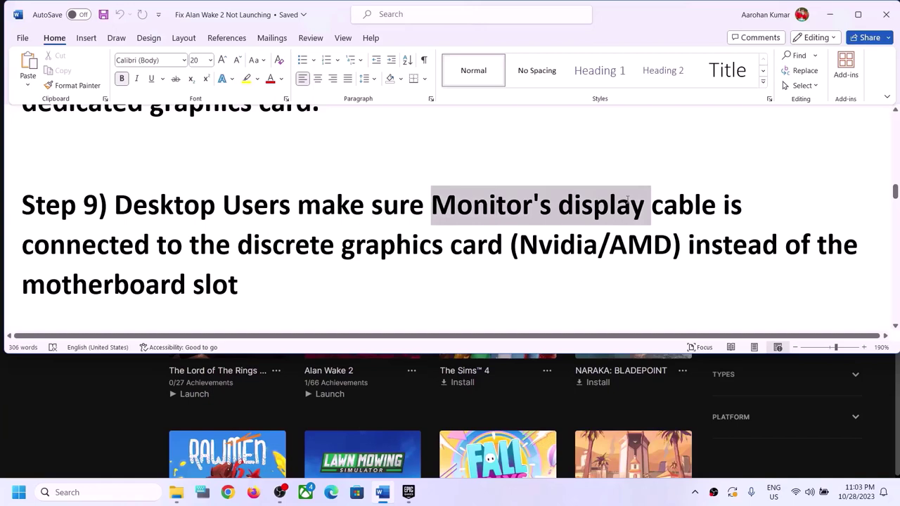
left_click(524, 206)
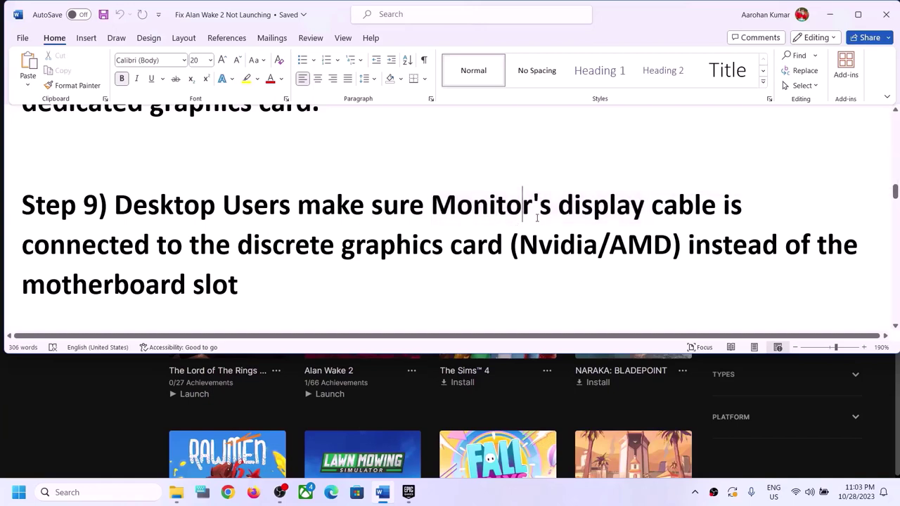
left_click_drag(564, 205, 696, 205)
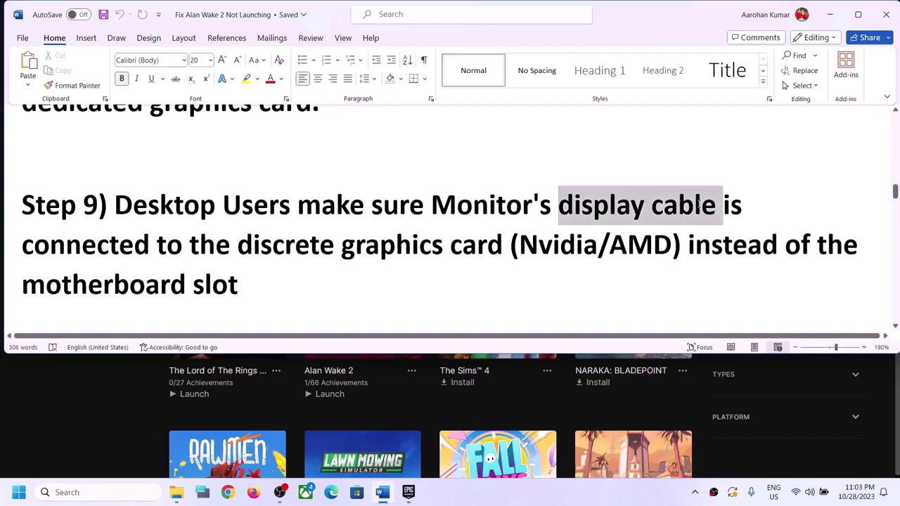
left_click_drag(37, 239, 483, 244)
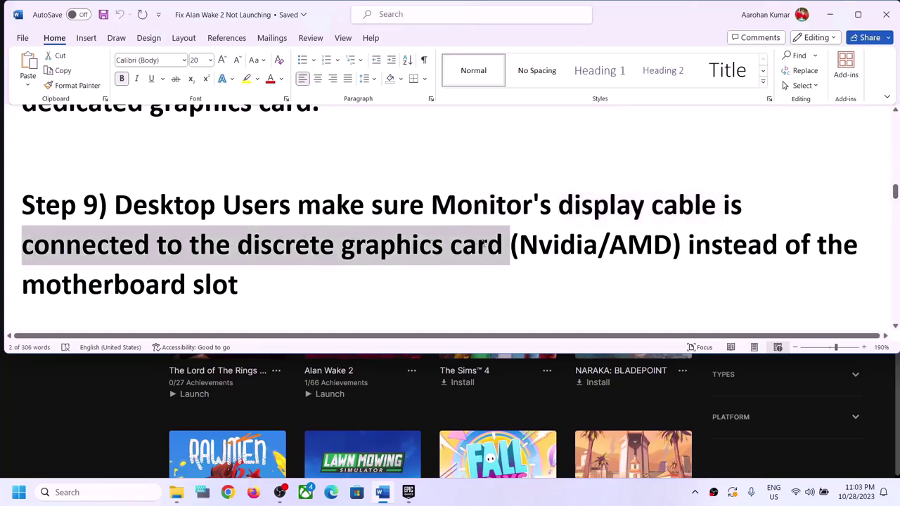
right_click(18, 492)
left_click(46, 232)
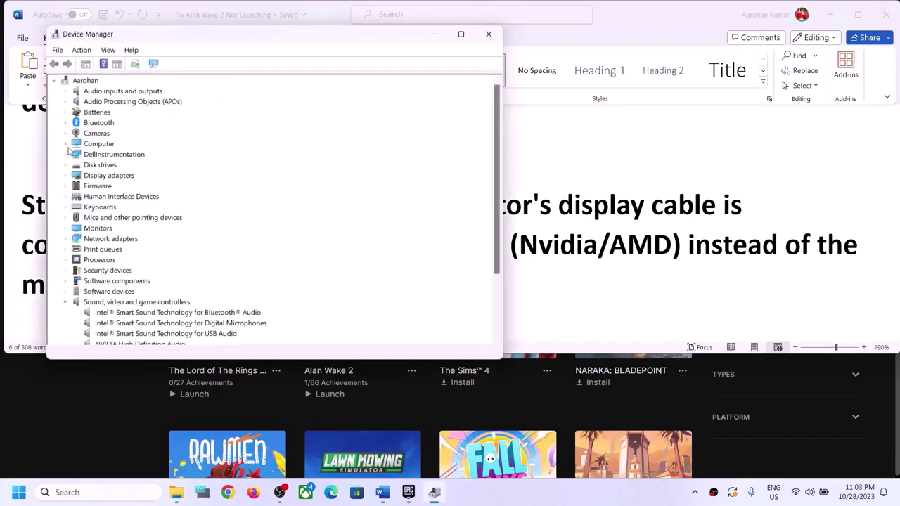
left_click(67, 177)
left_click(123, 198)
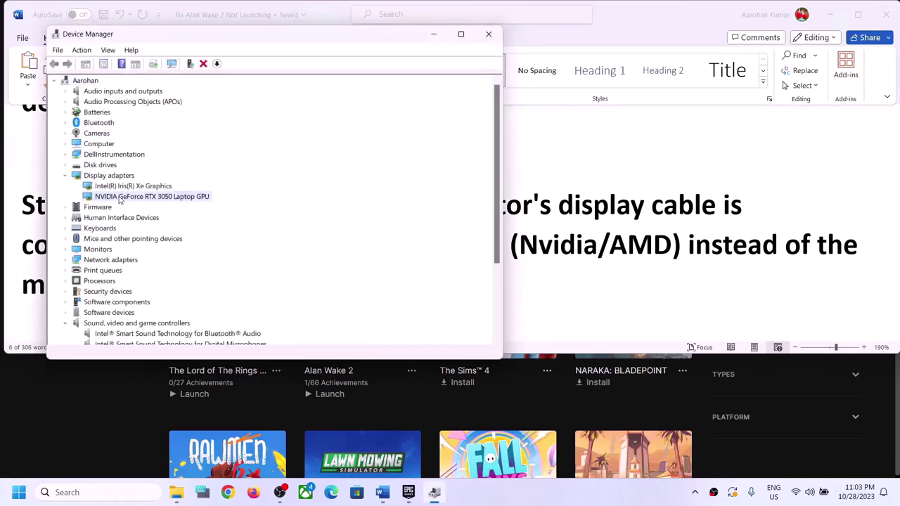
left_click(125, 187)
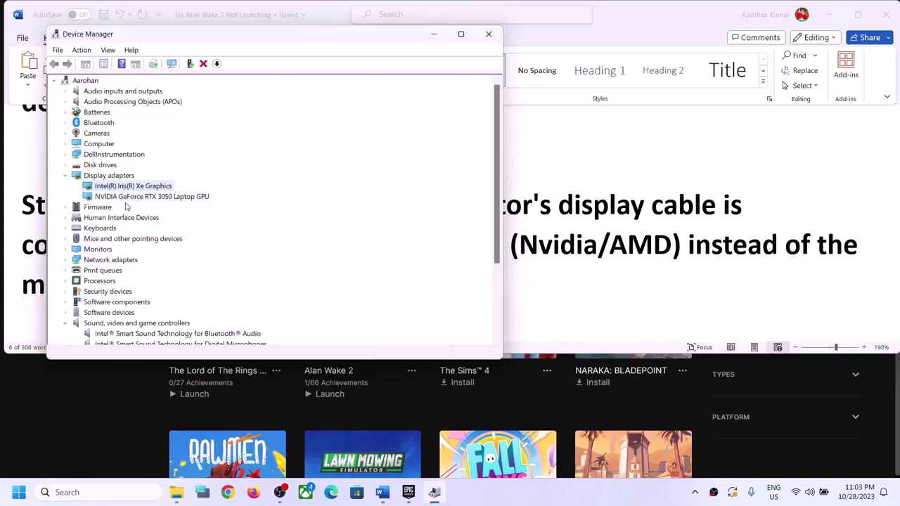
left_click(128, 200)
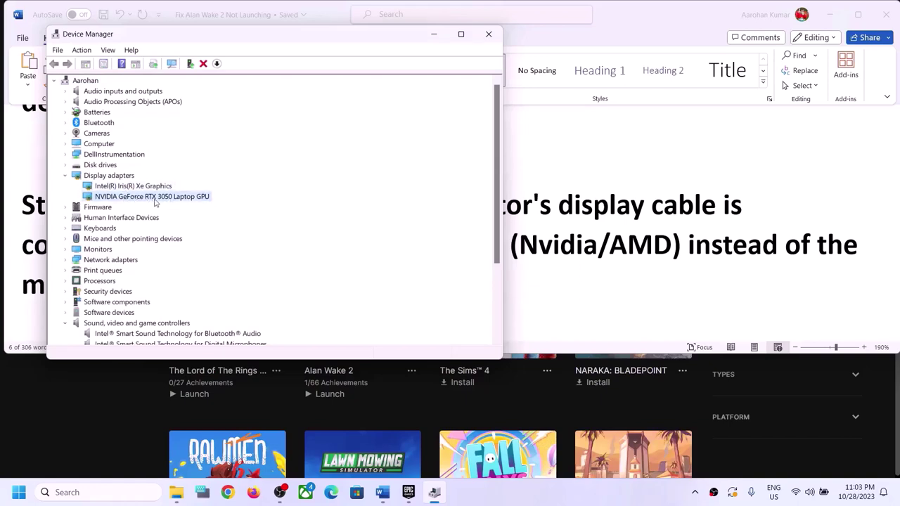
left_click(490, 37)
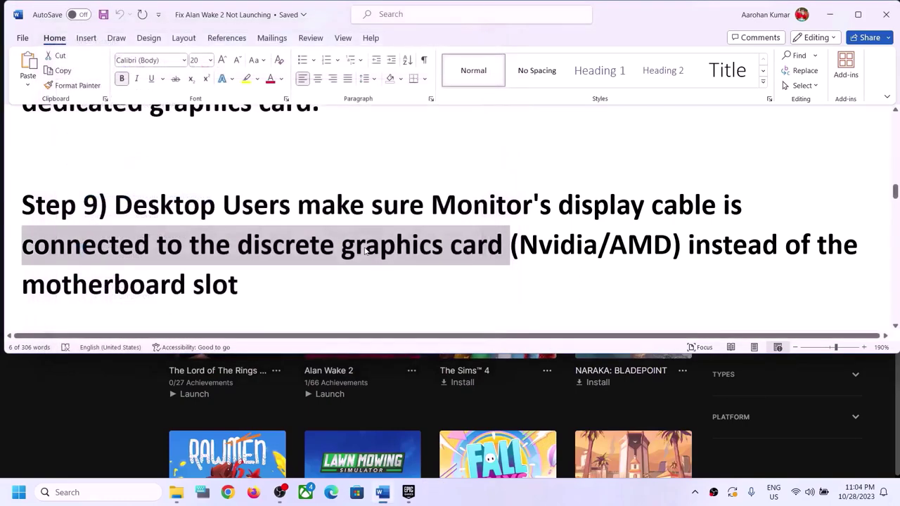
left_click_drag(240, 245, 465, 250)
left_click(496, 205)
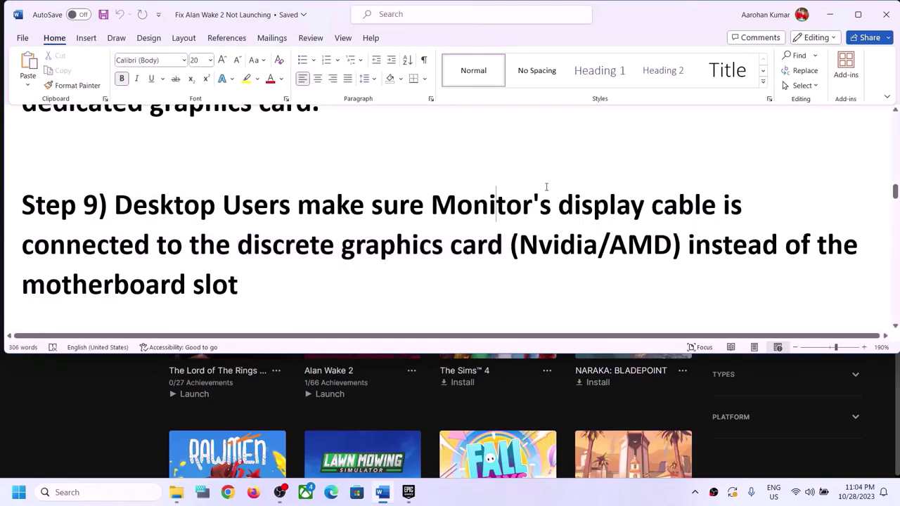
left_click_drag(431, 205, 724, 206)
left_click_drag(239, 245, 503, 248)
left_click(713, 269)
left_click_drag(22, 285, 238, 285)
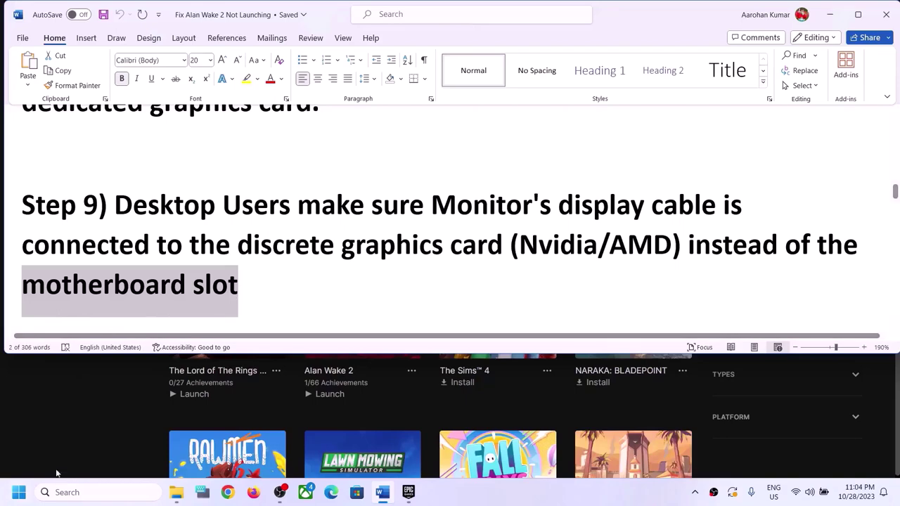
right_click(19, 494)
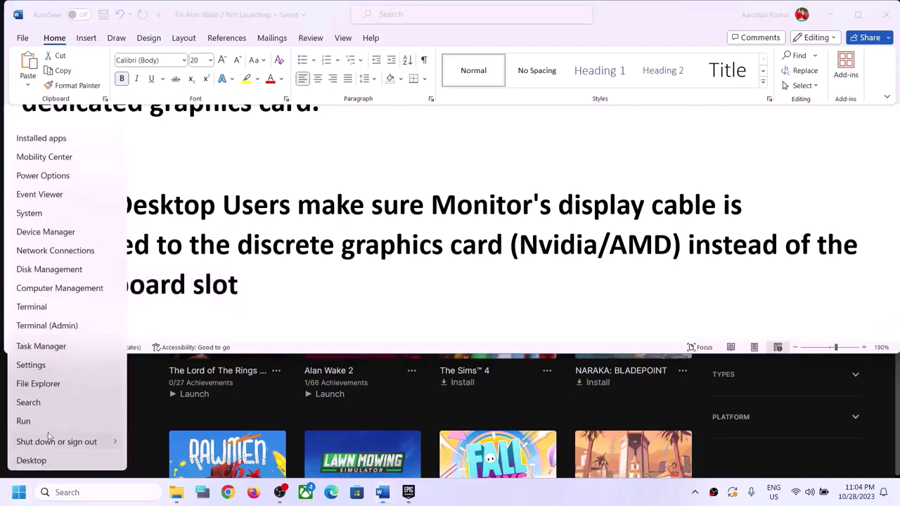
left_click(44, 232)
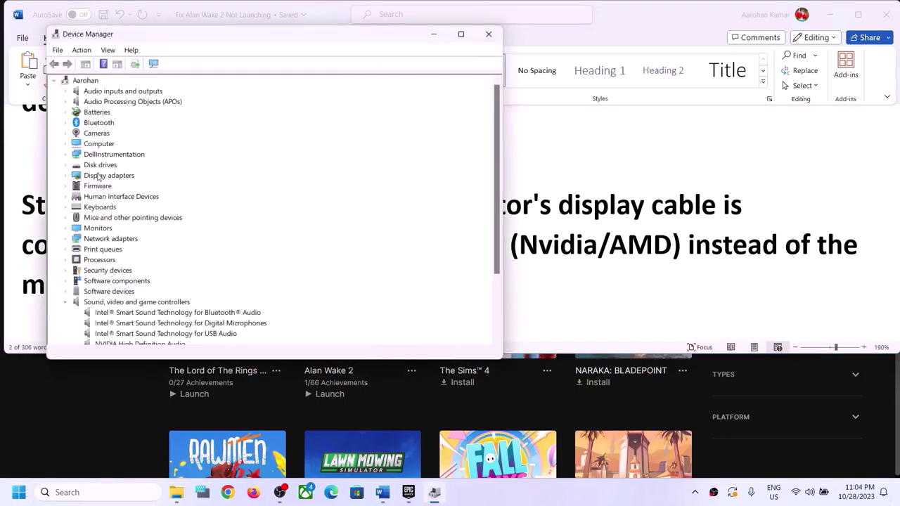
left_click(66, 178)
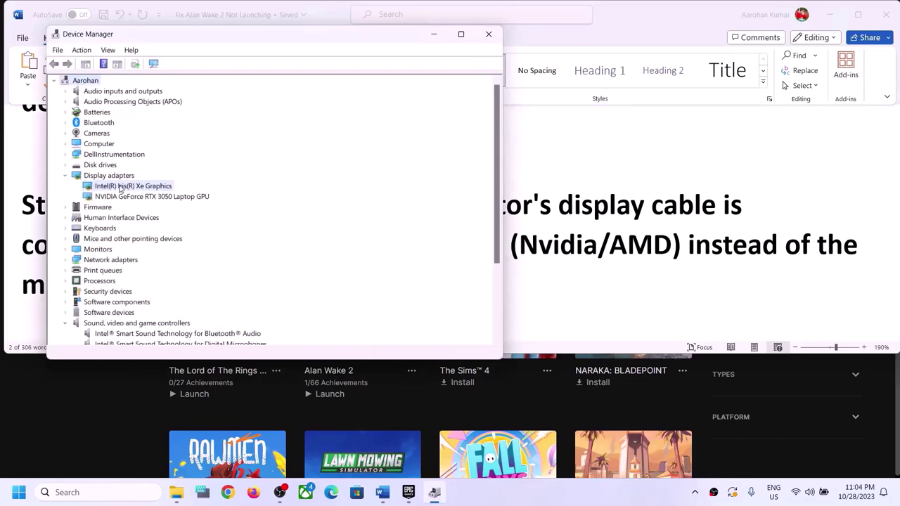
left_click(125, 187)
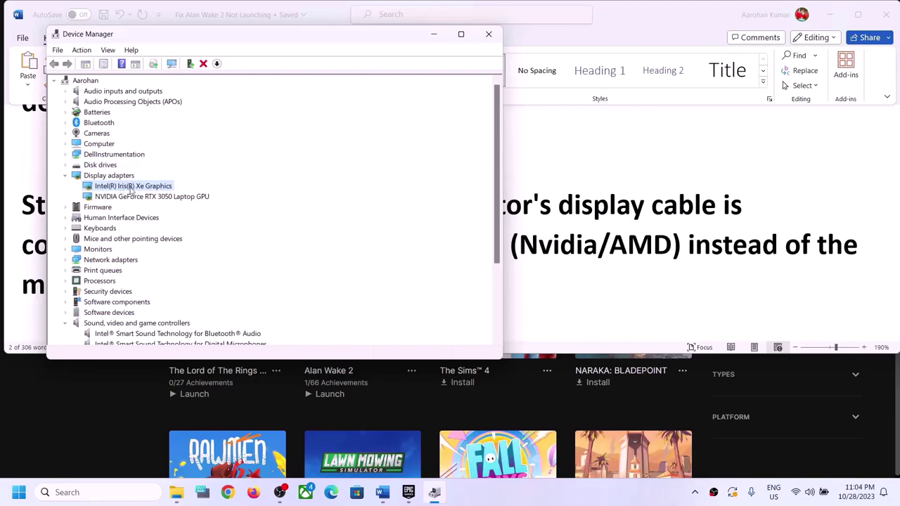
left_click(489, 34)
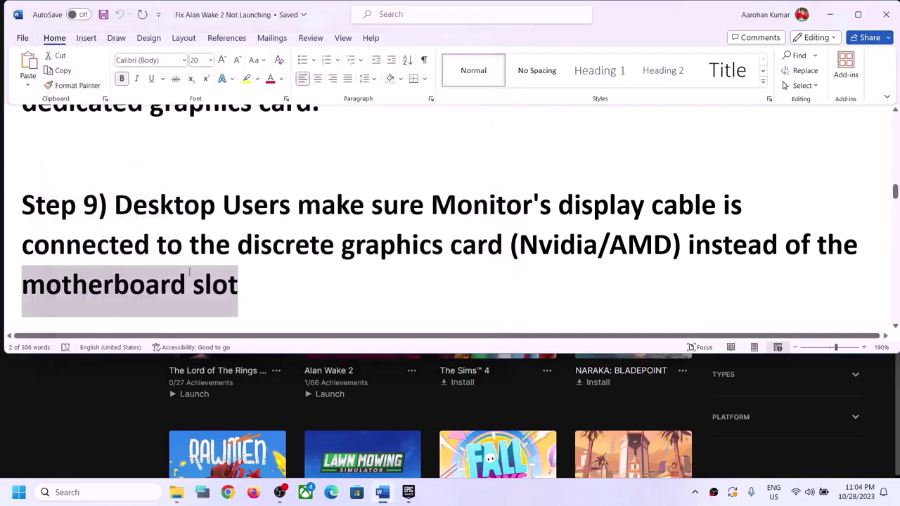
left_click(635, 243)
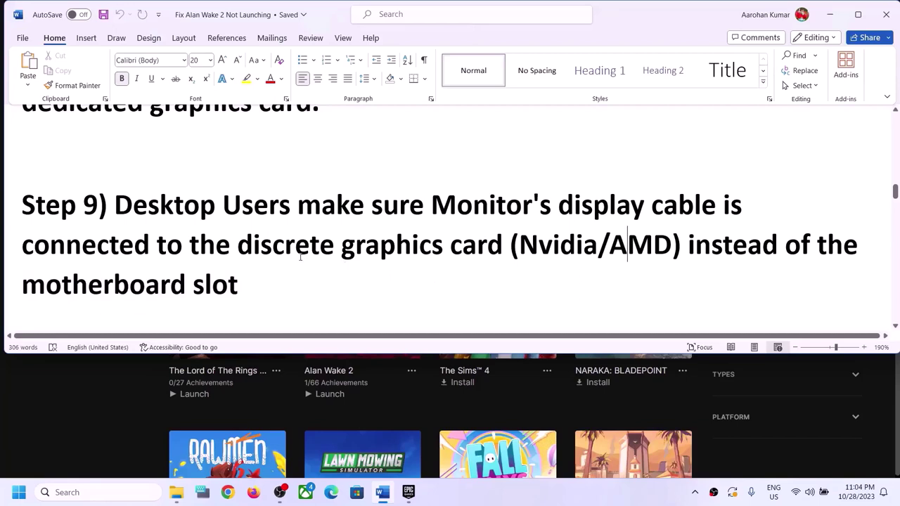
left_click_drag(560, 211, 721, 211)
left_click_drag(237, 244, 510, 245)
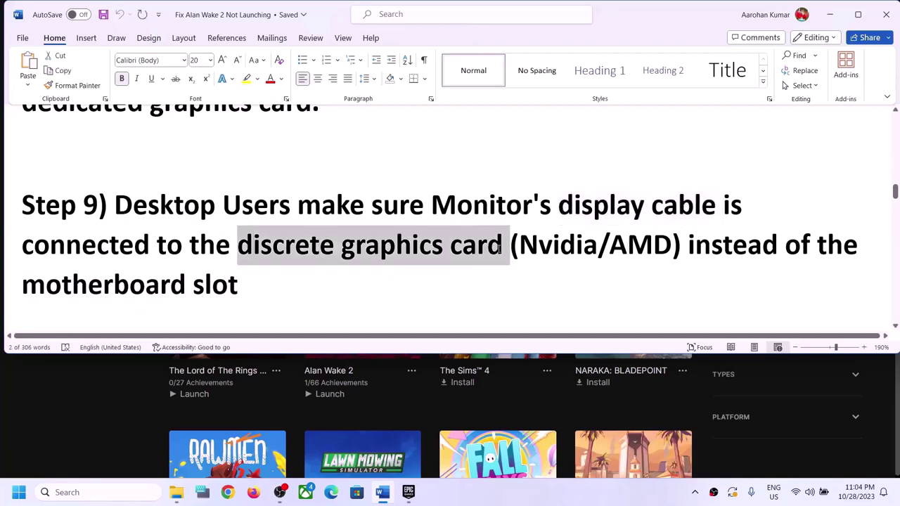
left_click_drag(688, 245, 828, 245)
left_click_drag(22, 284, 254, 284)
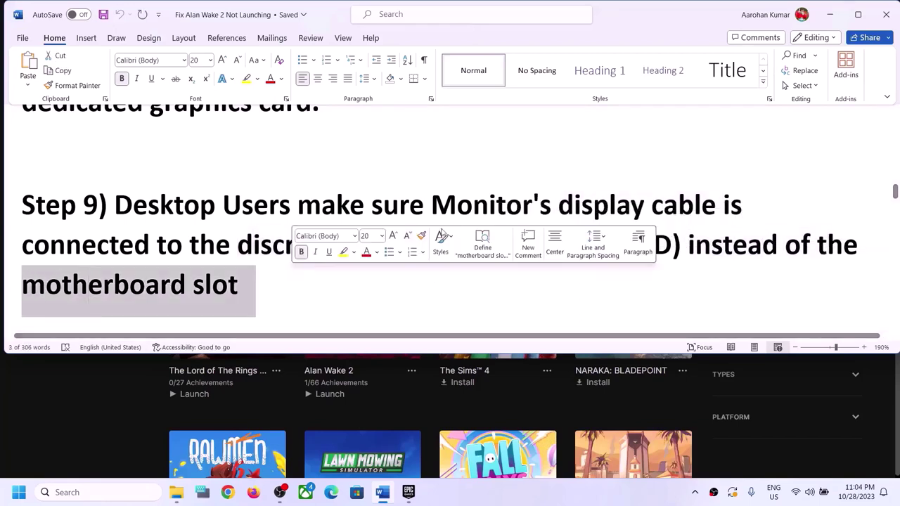
left_click(399, 176)
scroll(346, 224, "down", 3)
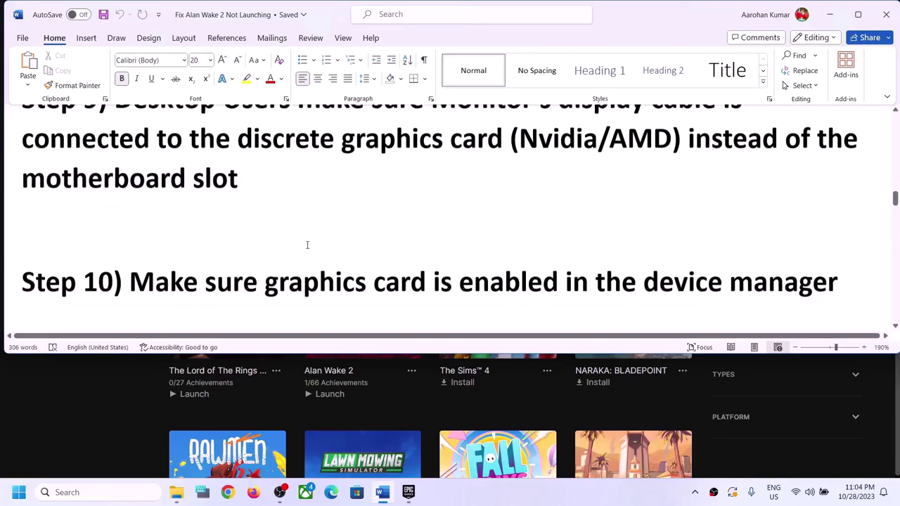
left_click_drag(130, 229, 838, 228)
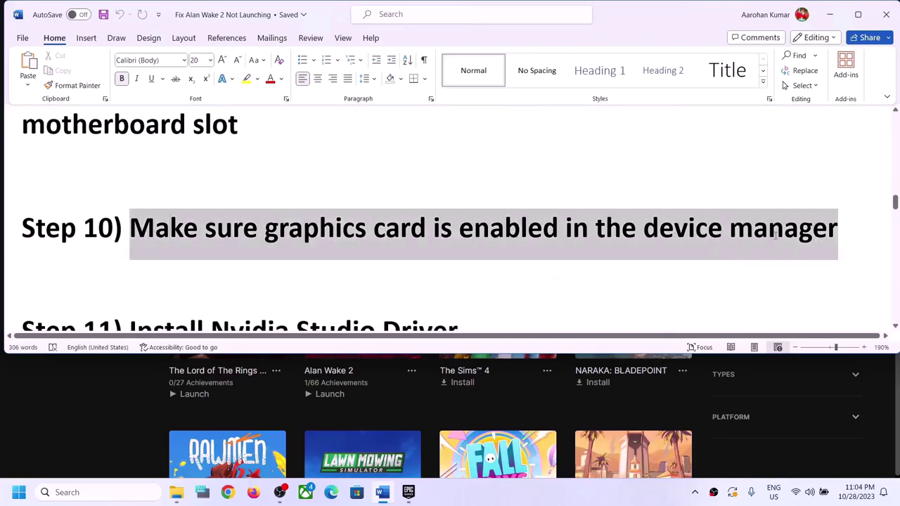